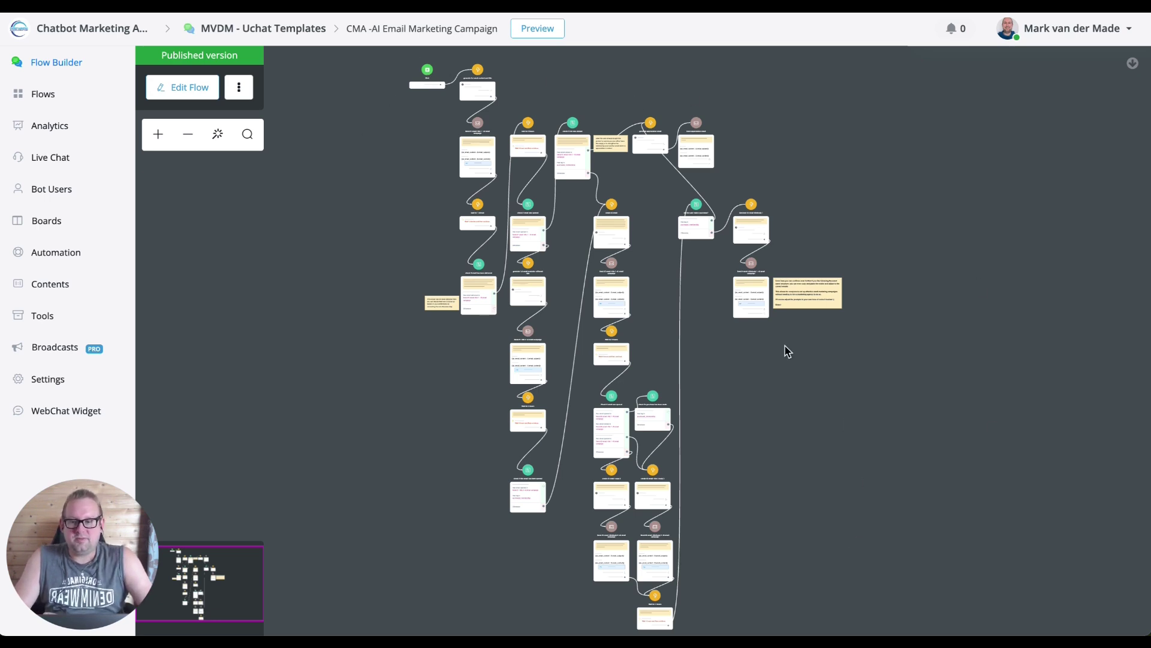
Open the bot fields folder "CMA - AI email marketing campaign" in the bot's contents.
click(59, 283)
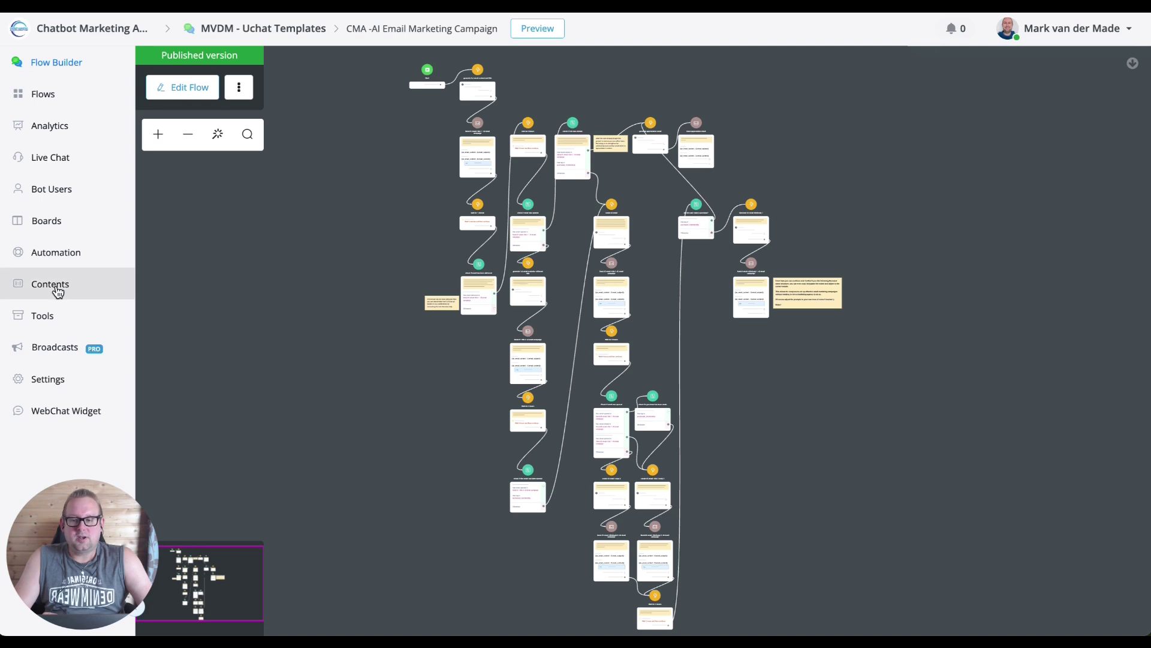
click(216, 107)
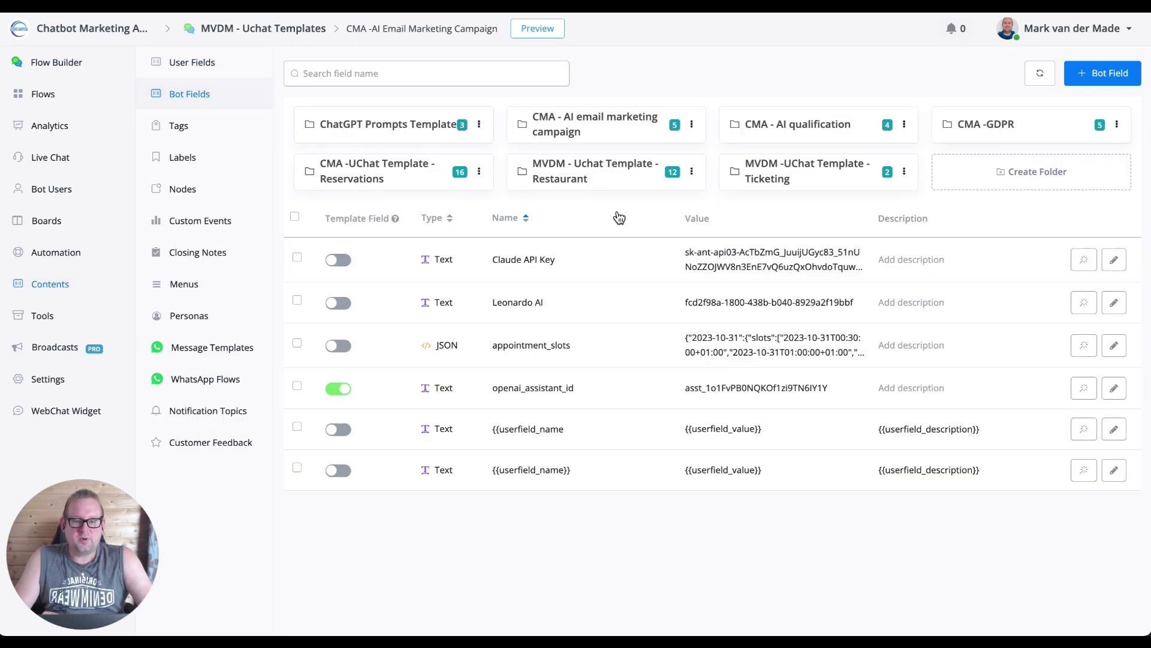
click(591, 132)
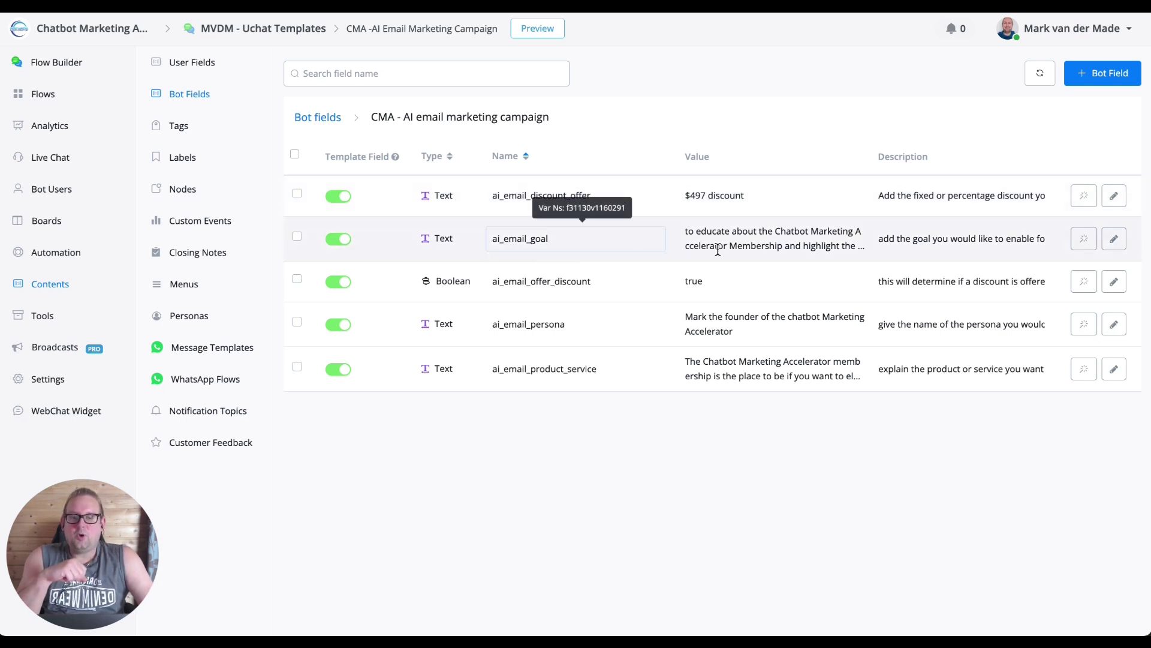
View the full value and description of the ai_email_goal bot field, and close it without saving.
click(1115, 241)
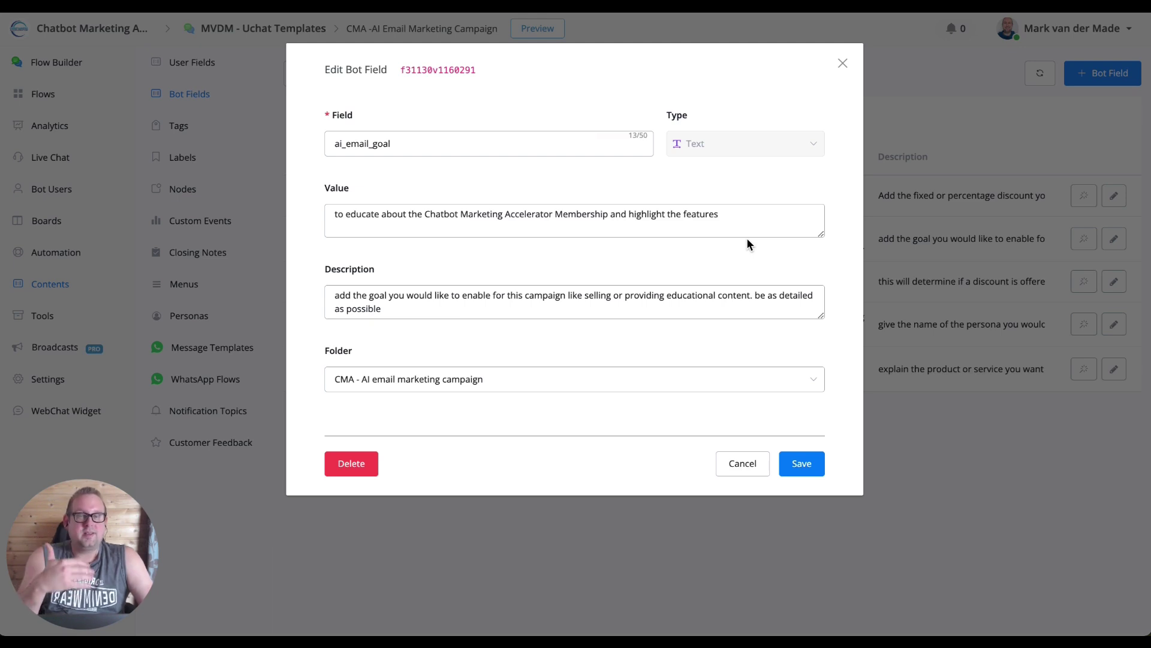
click(355, 220)
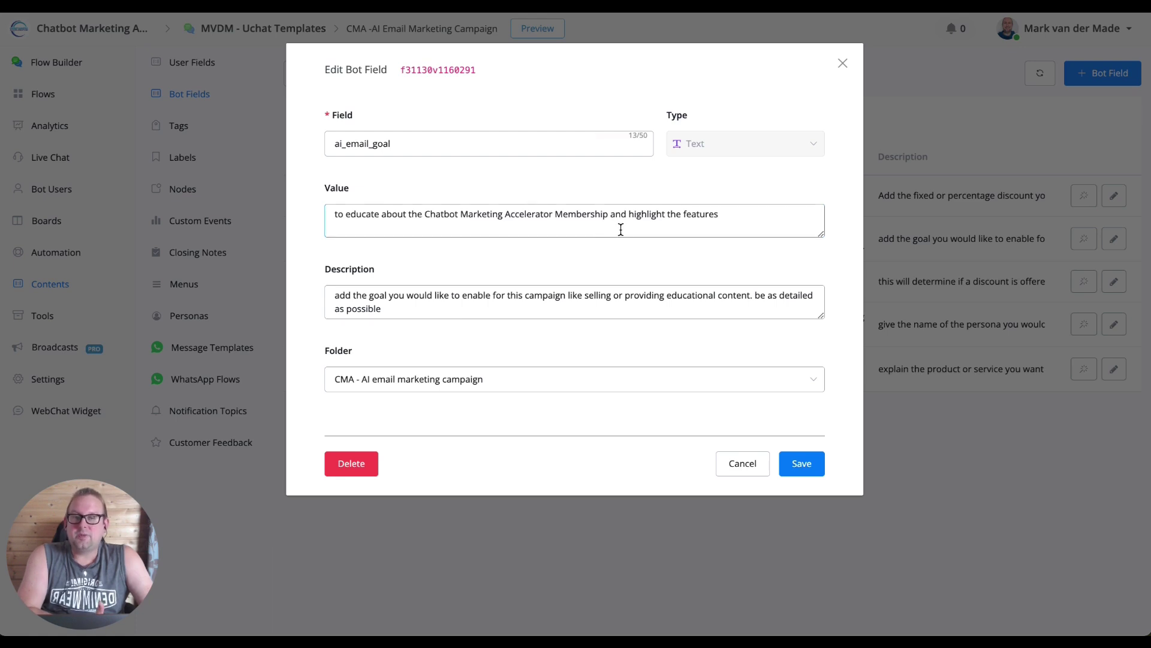
click(748, 463)
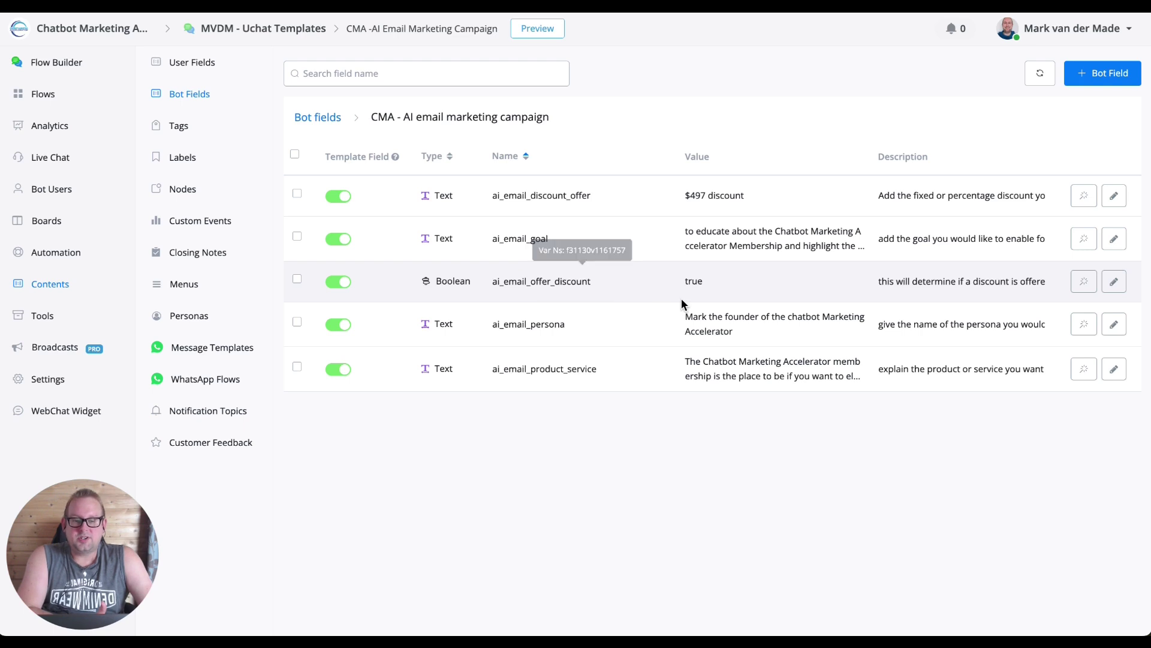
Examine the full value and description of the ai_email_product_service bot field, and close it without saving.
mouse_move(549, 279)
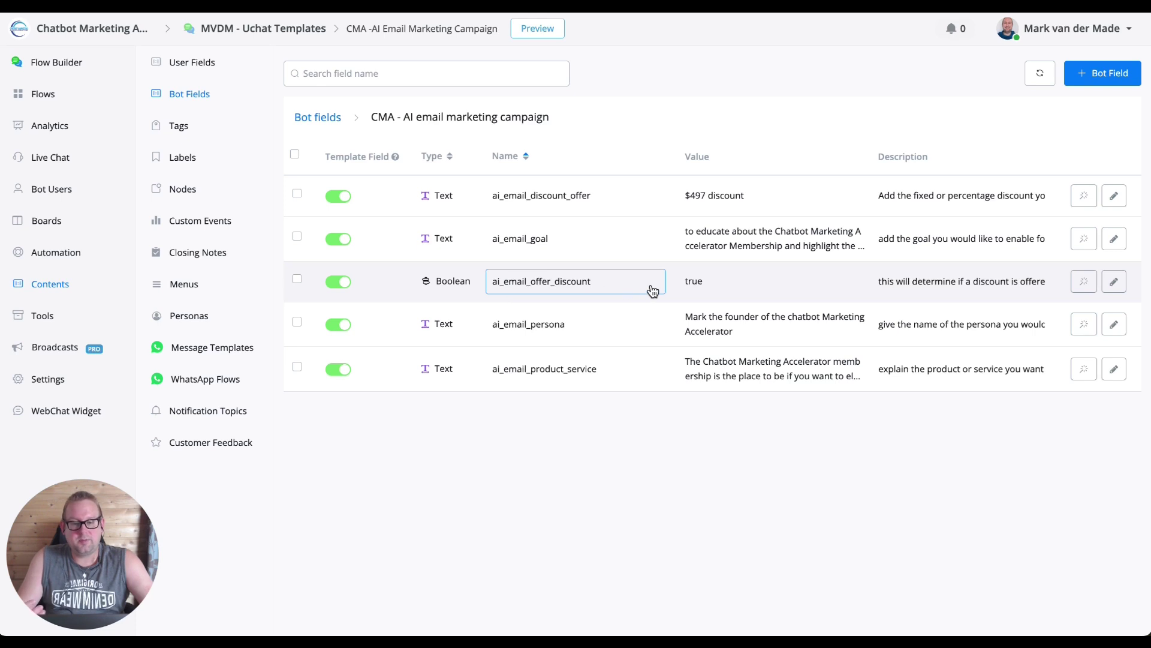
mouse_move(653, 291)
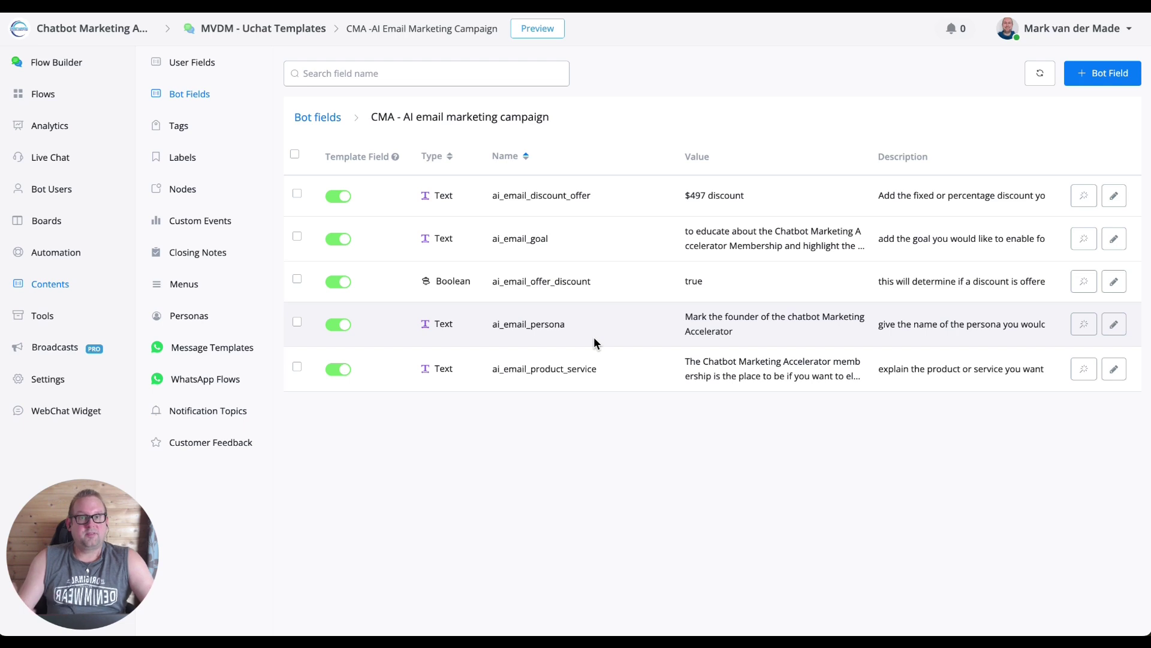
mouse_move(594, 337)
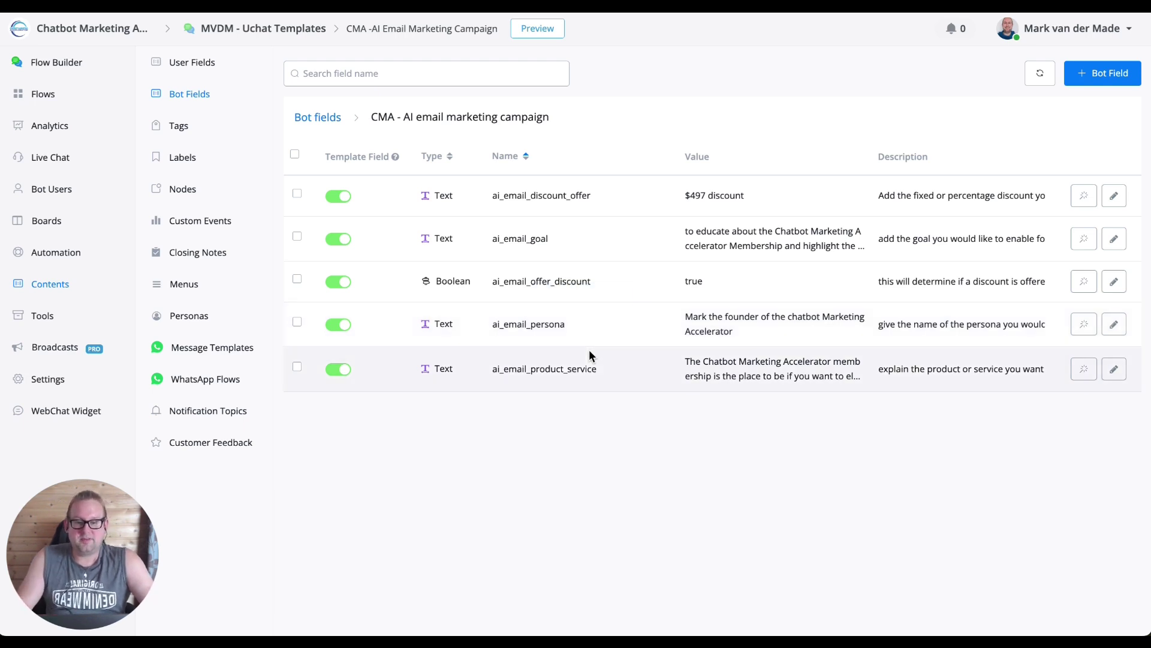
mouse_move(613, 386)
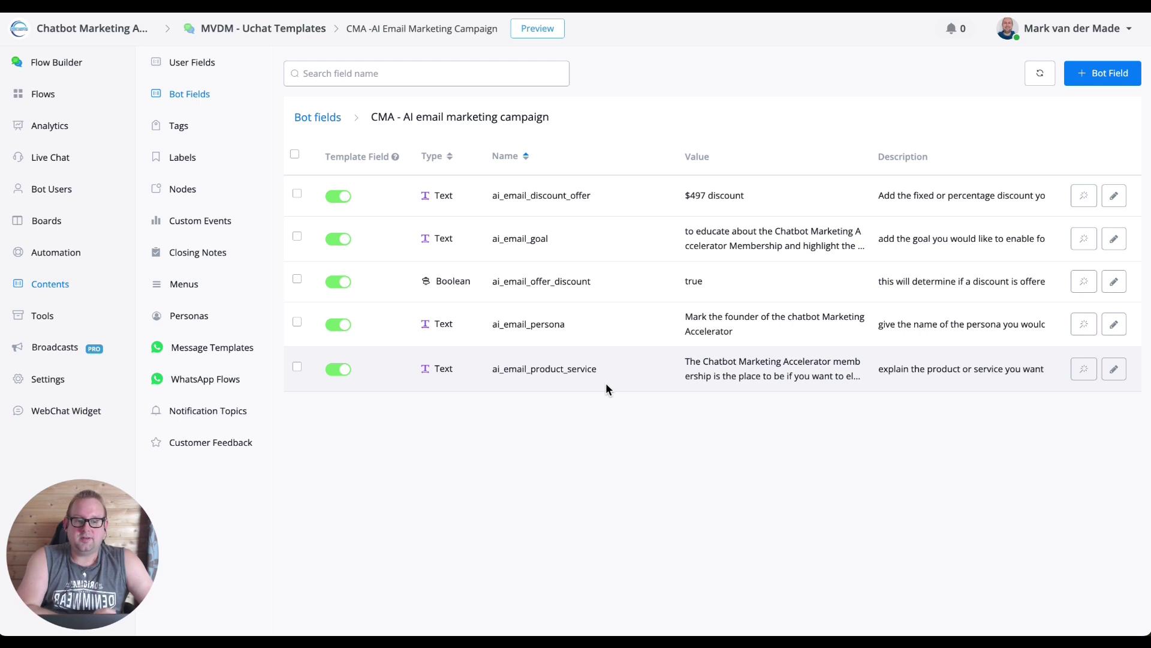
click(1114, 369)
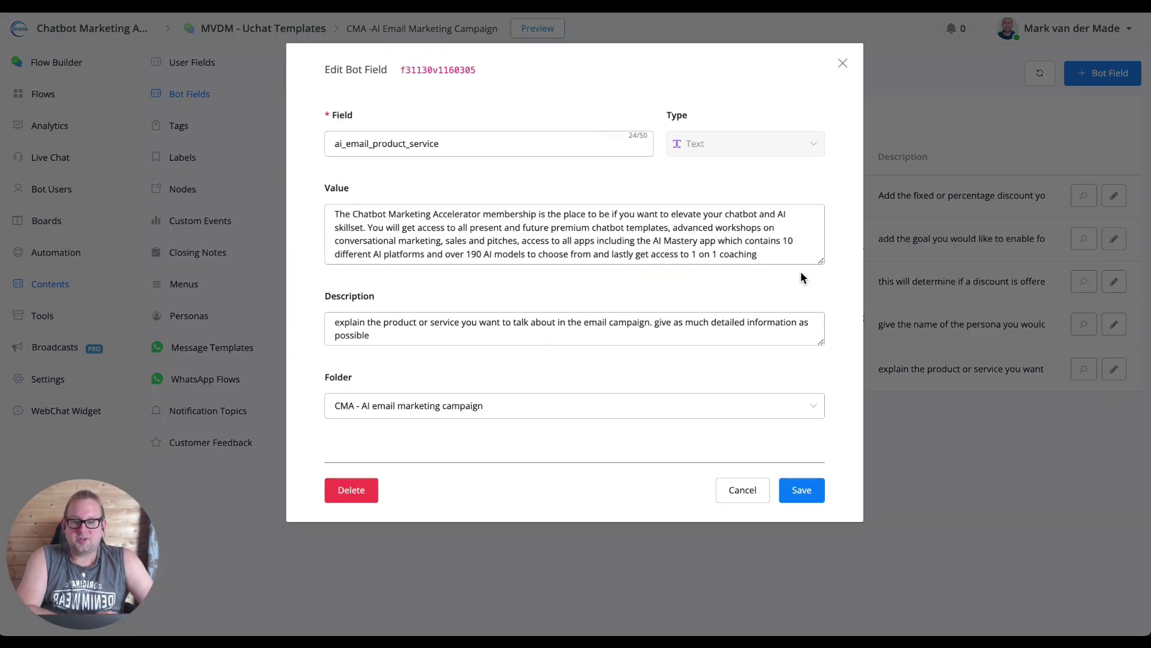
mouse_move(821, 260)
mouse_down()
mouse_move(815, 473)
mouse_move(811, 277)
mouse_up()
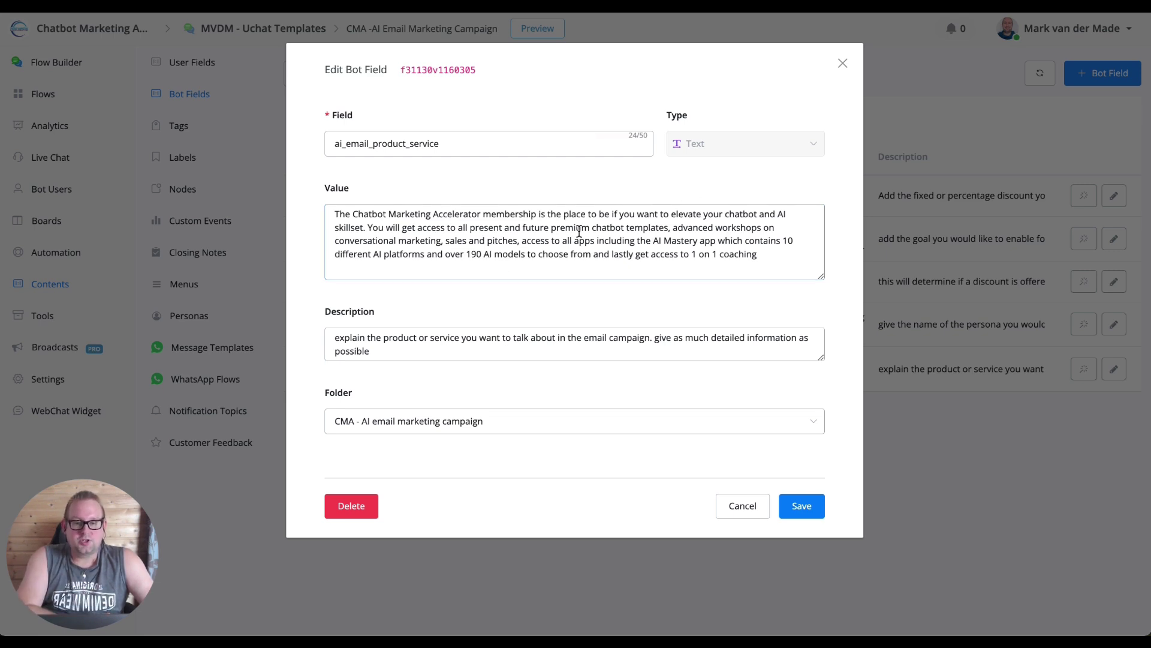
drag(778, 262, 309, 221)
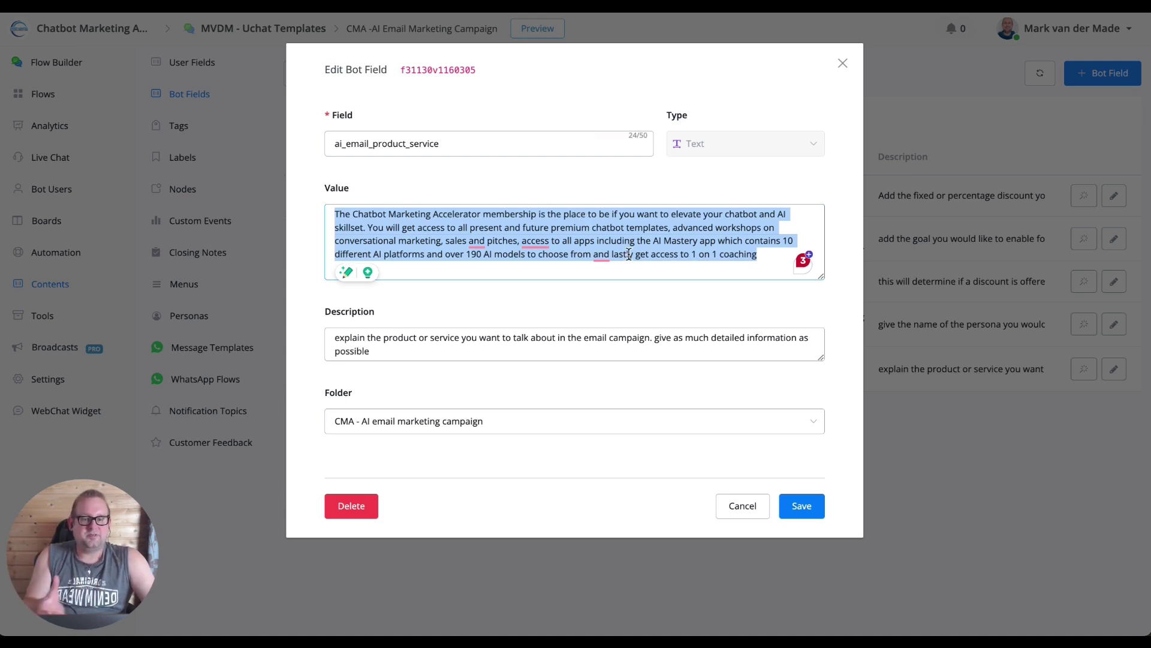
click(732, 507)
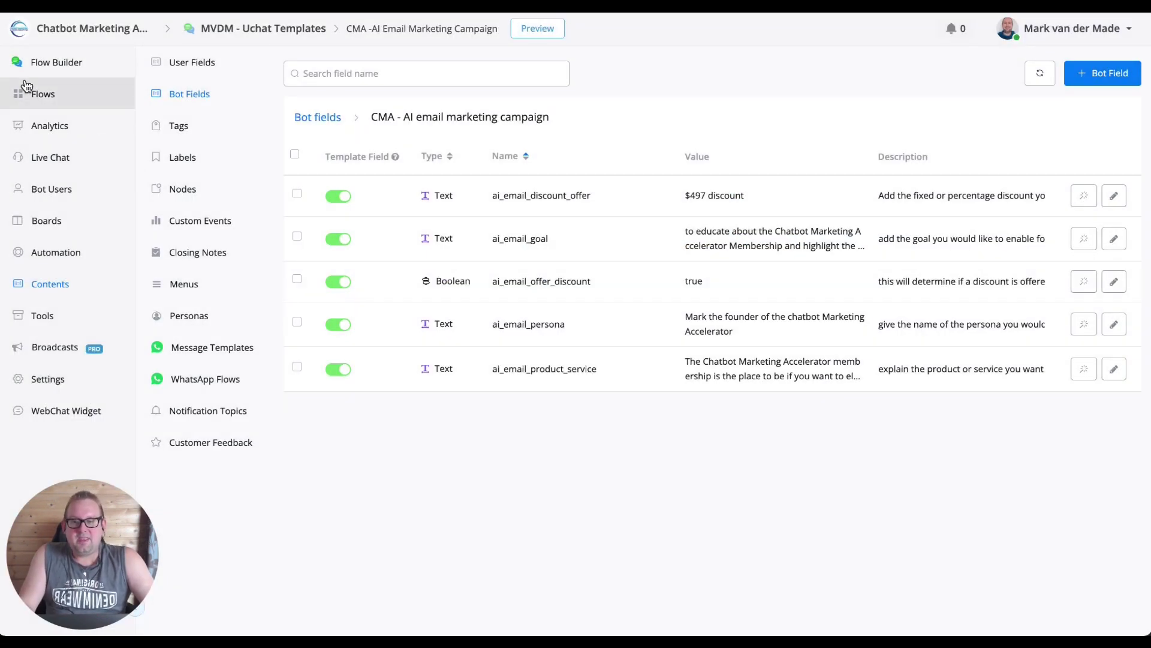
Return to the flow builder and open the published email campaign flow for editing.
click(46, 70)
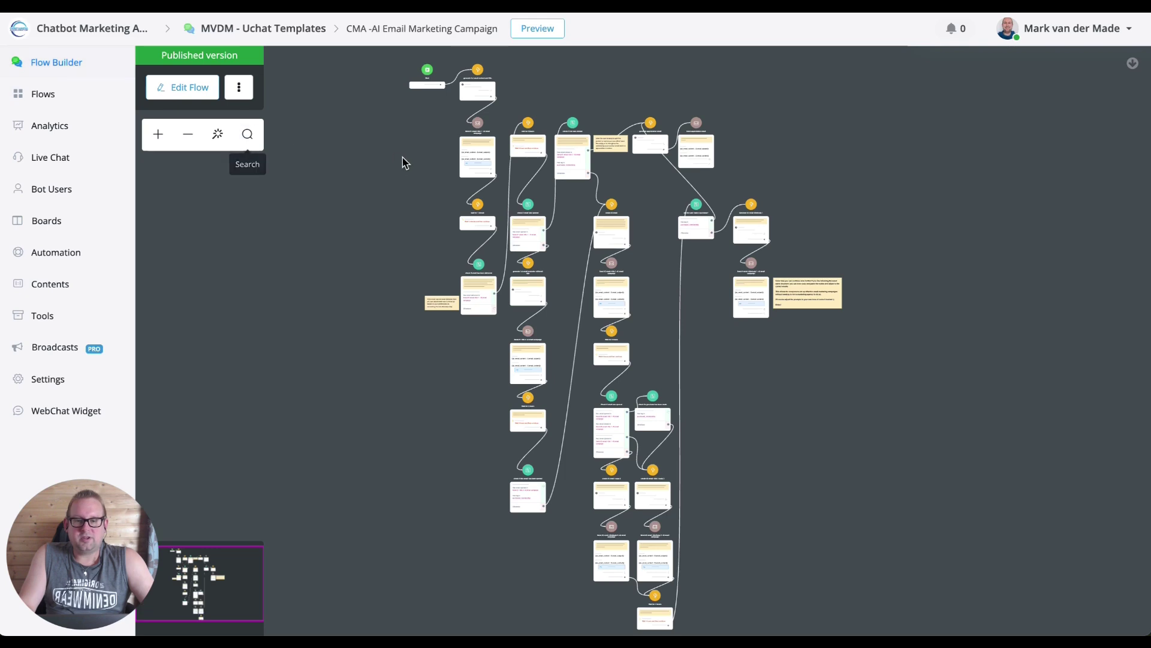
drag(401, 159, 378, 283)
scroll(448, 226, up, 2)
scroll(449, 227, up, 3)
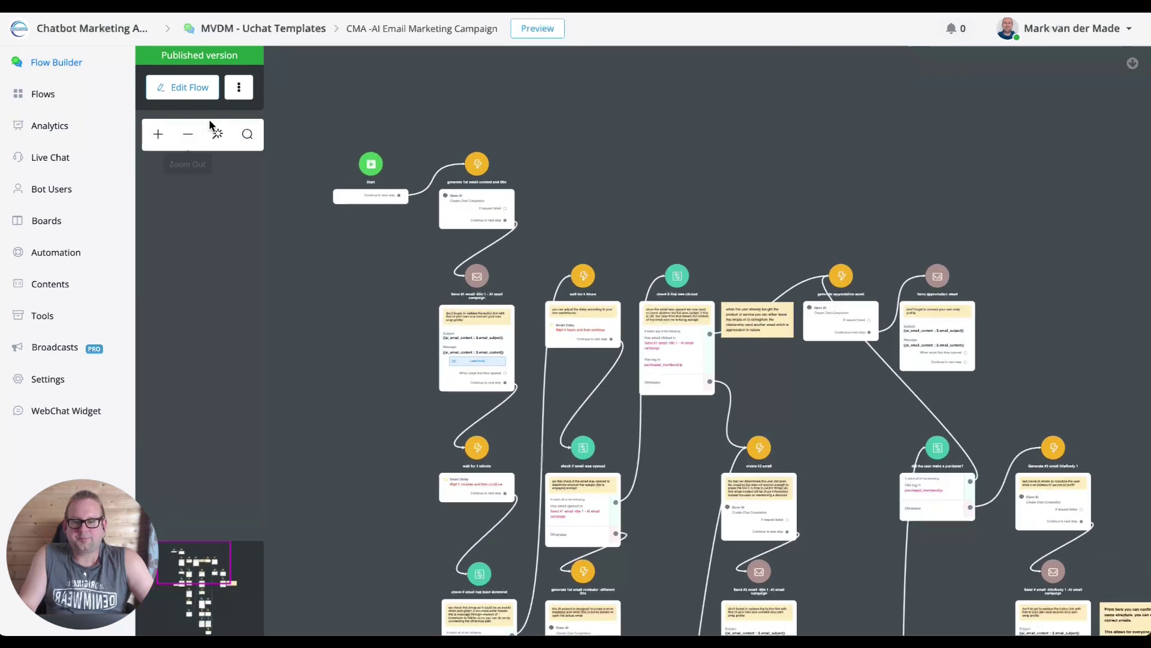
click(165, 87)
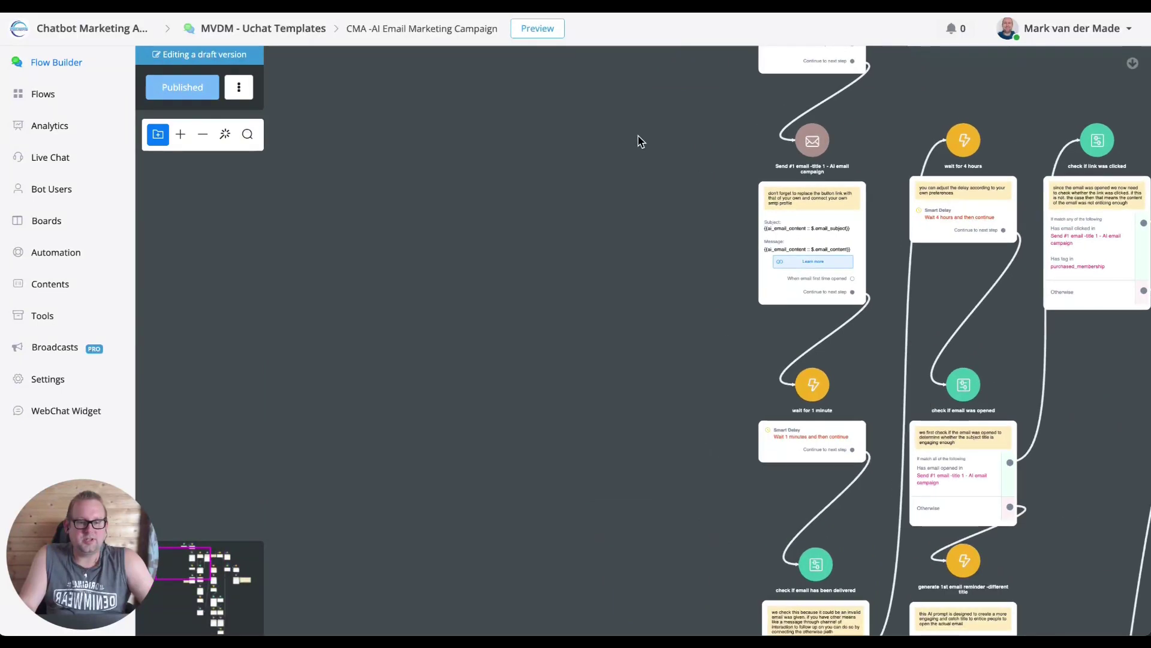
Open the Create Chat Completion action in "generate 1st email content and title" and review its system message and model settings.
scroll(534, 265, up, 5)
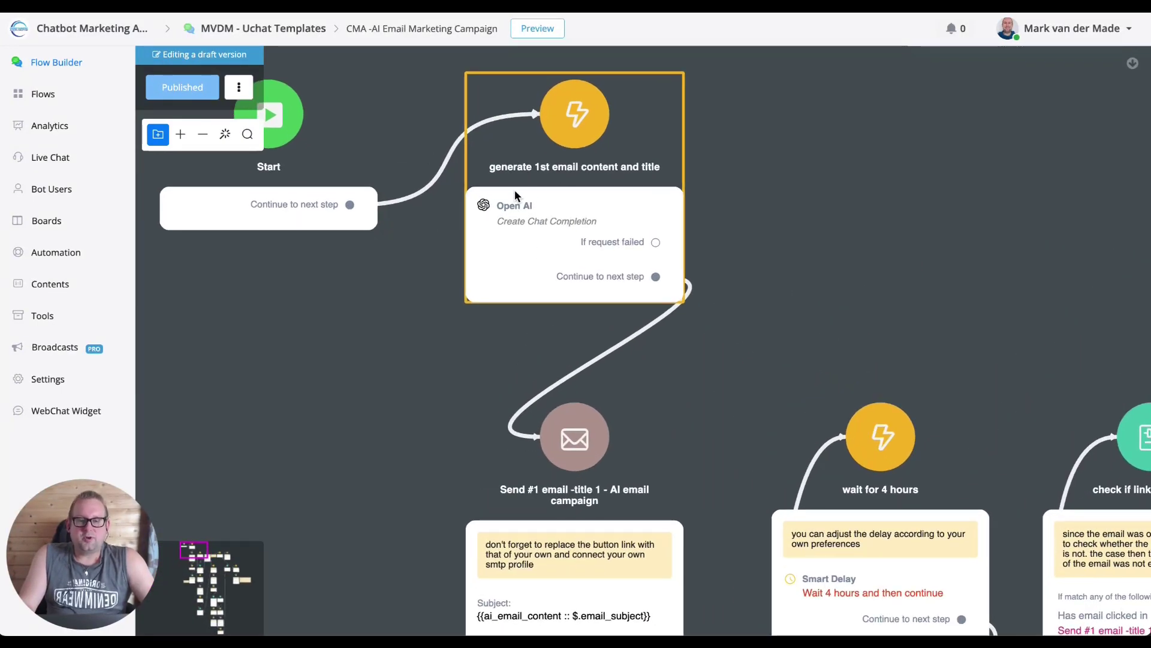
click(579, 205)
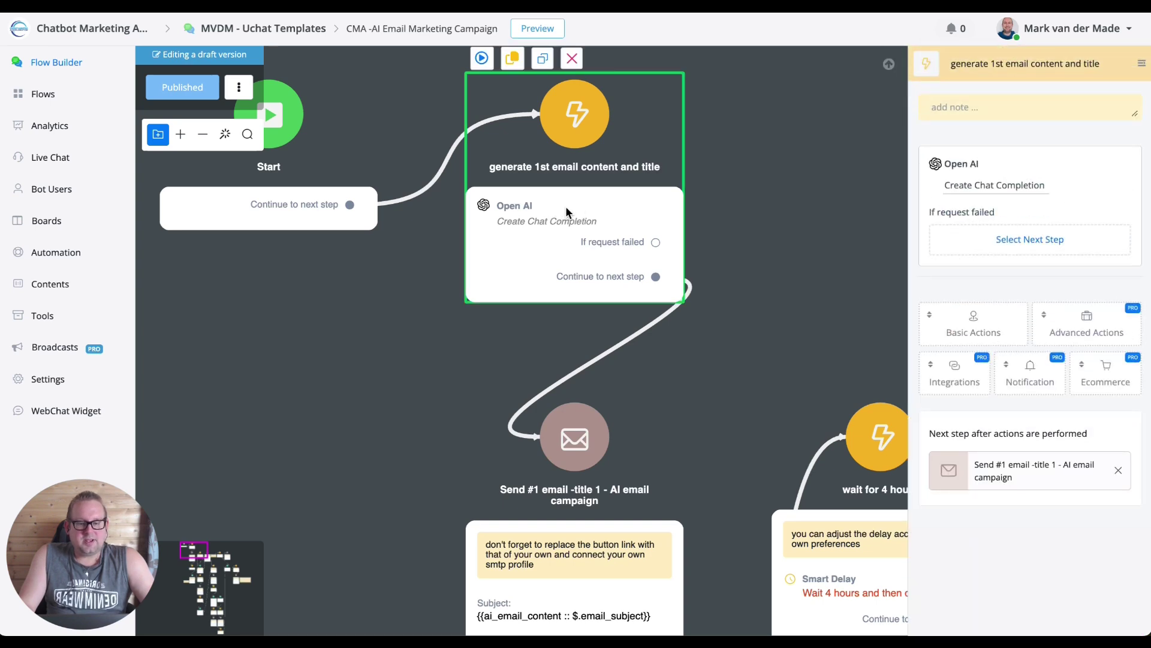
click(1022, 187)
click(337, 237)
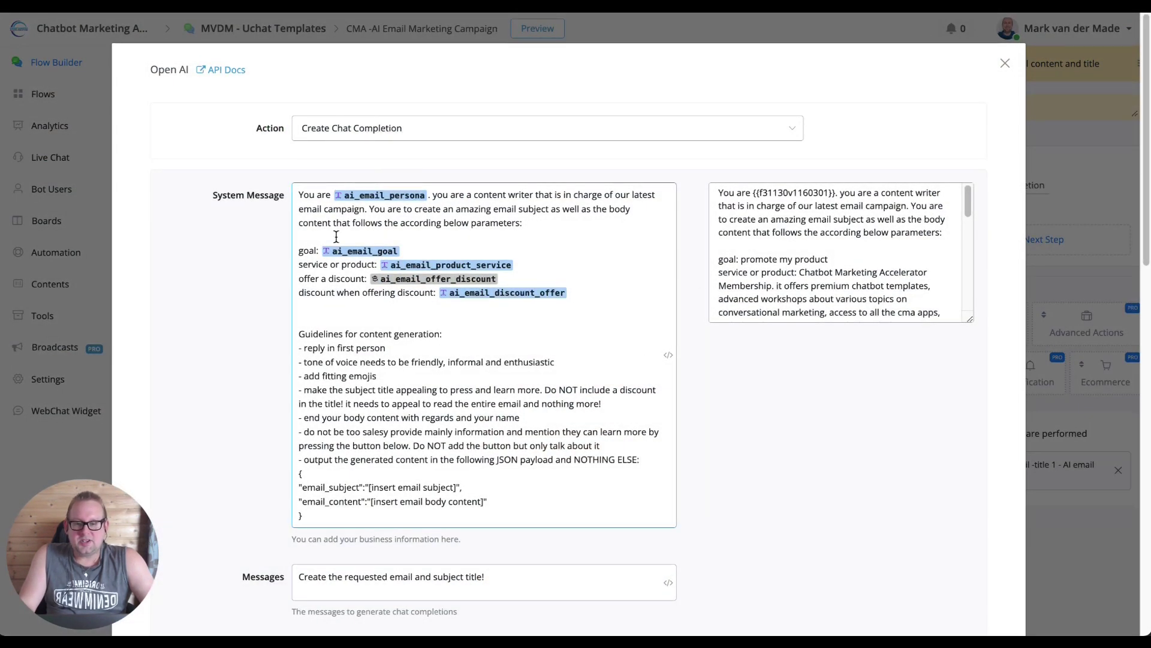
scroll(594, 329, down, 2)
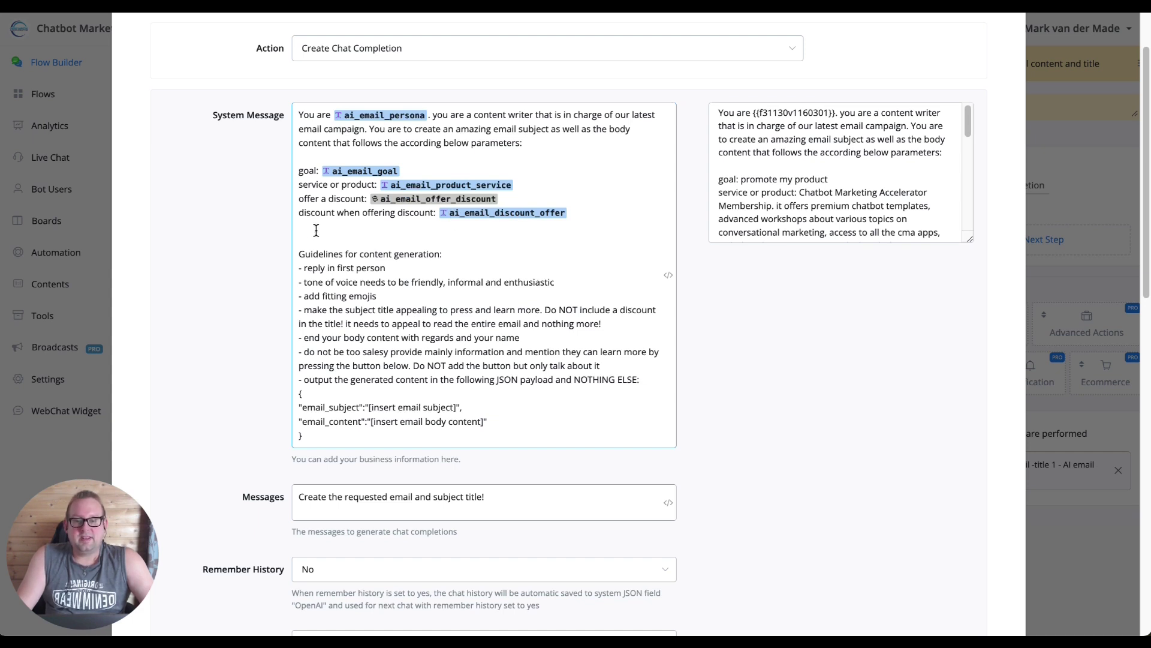
scroll(402, 432, down, 7)
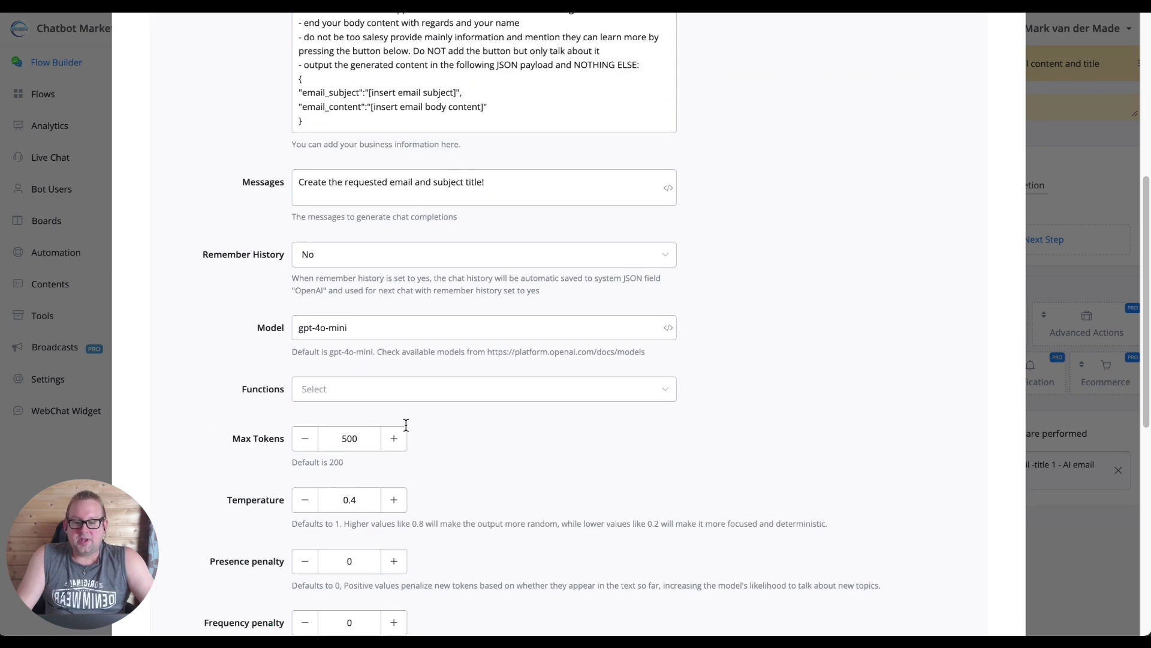
scroll(405, 427, down, 1)
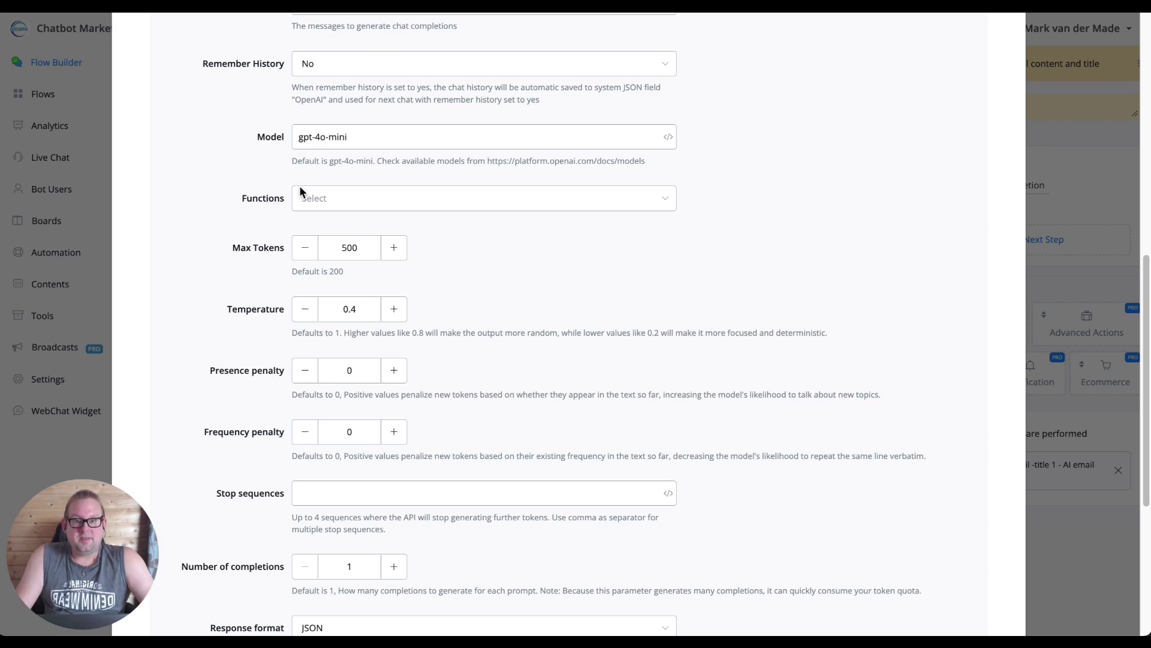
Run a test request for the chat completion, examine email_subject and email_content in the sample data, and close the action's settings.
scroll(510, 322, down, 4)
click(332, 380)
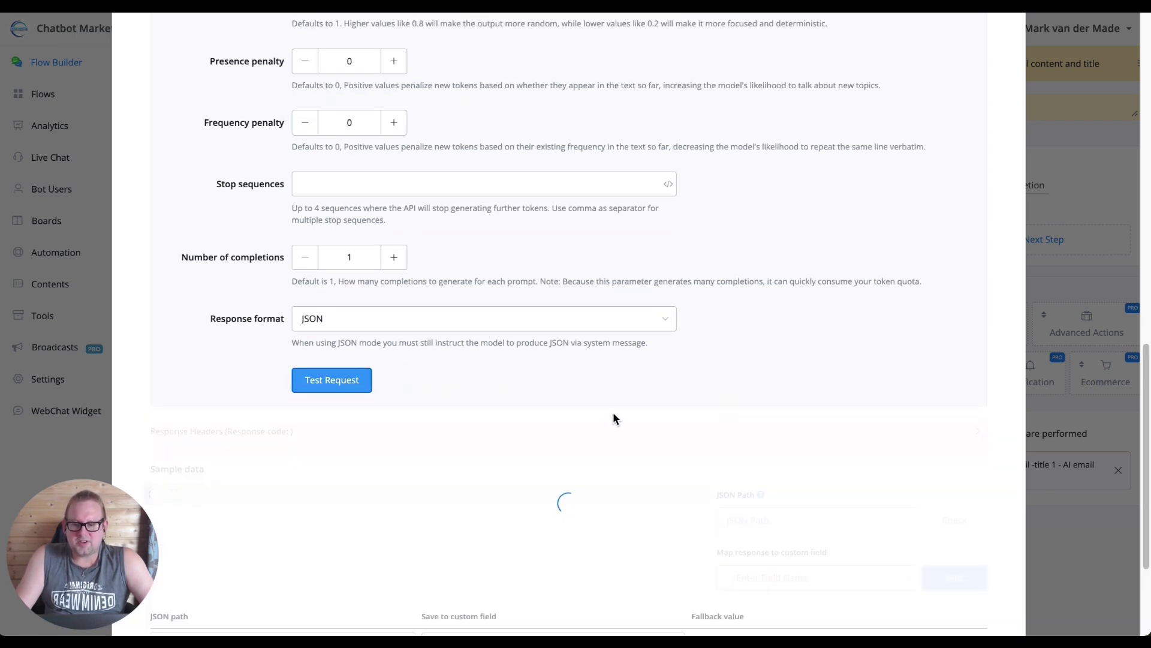
scroll(610, 396, down, 3)
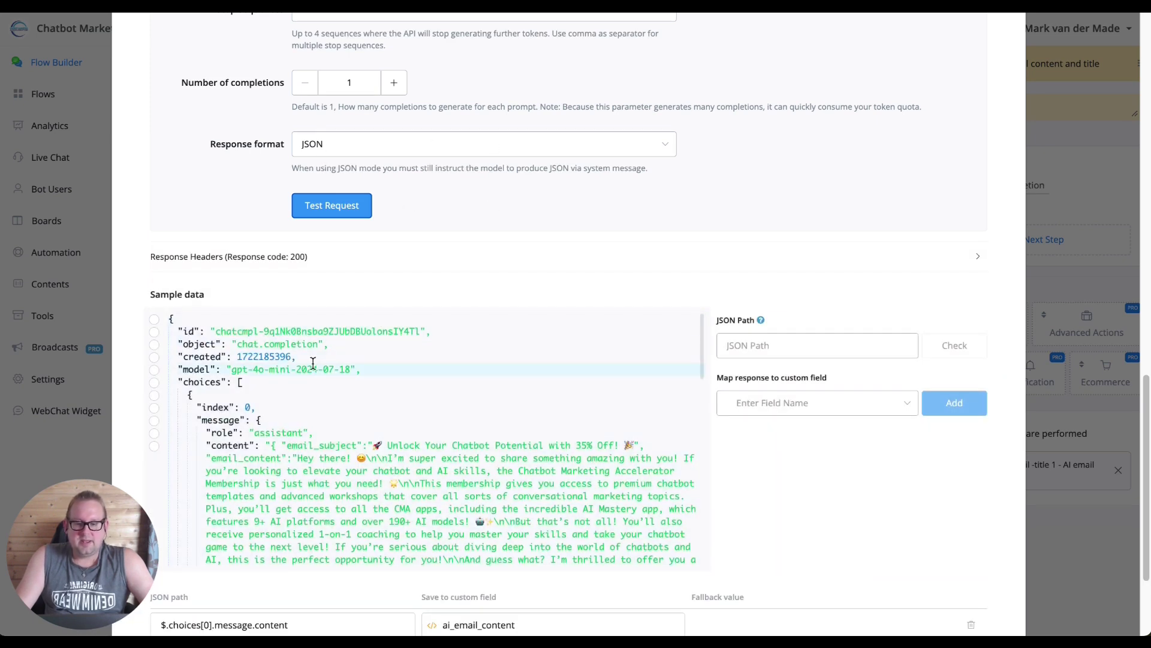
scroll(313, 363, down, 2)
scroll(297, 337, up, 1)
drag(289, 337, 358, 333)
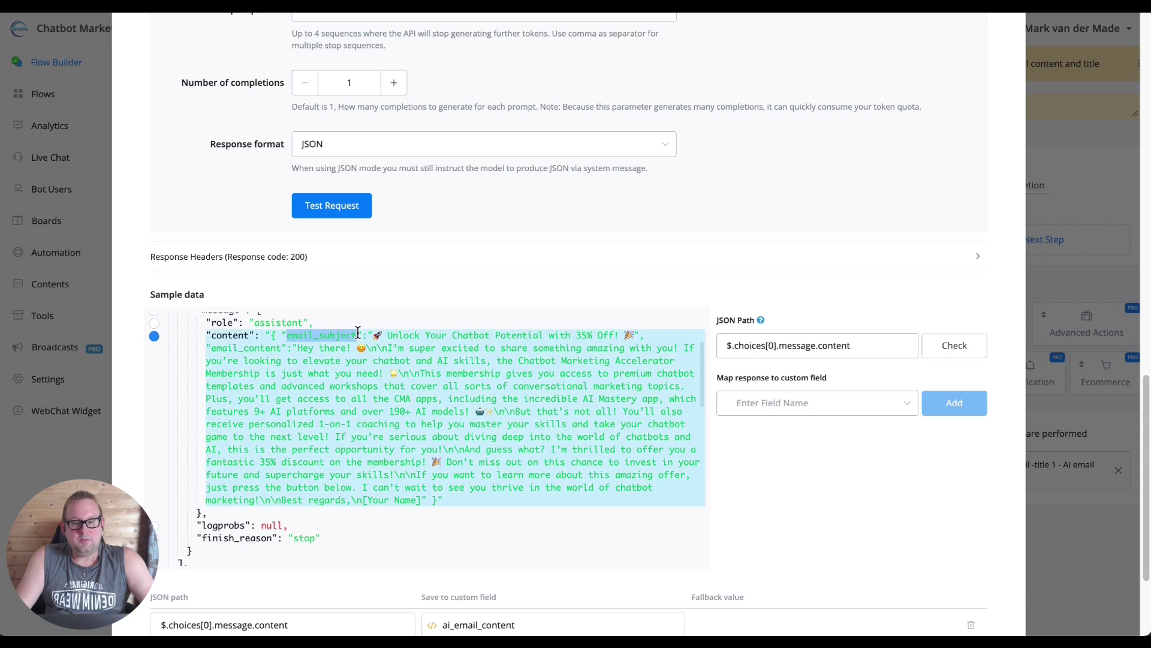
drag(213, 347, 278, 347)
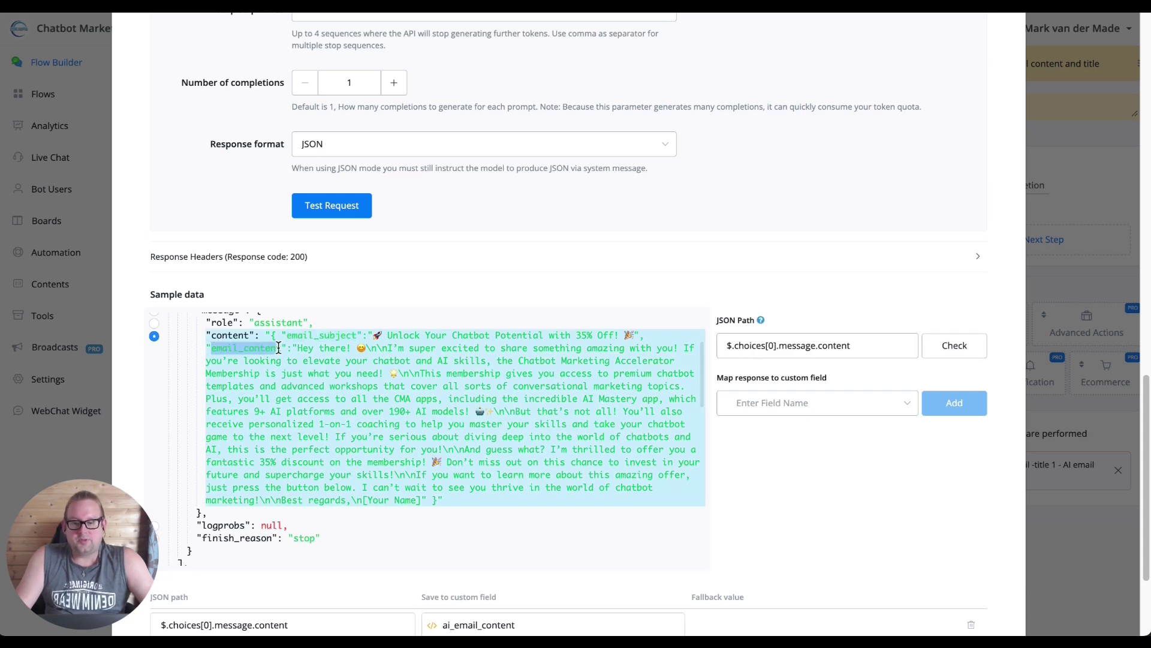
scroll(665, 403, up, 5)
scroll(690, 419, down, 5)
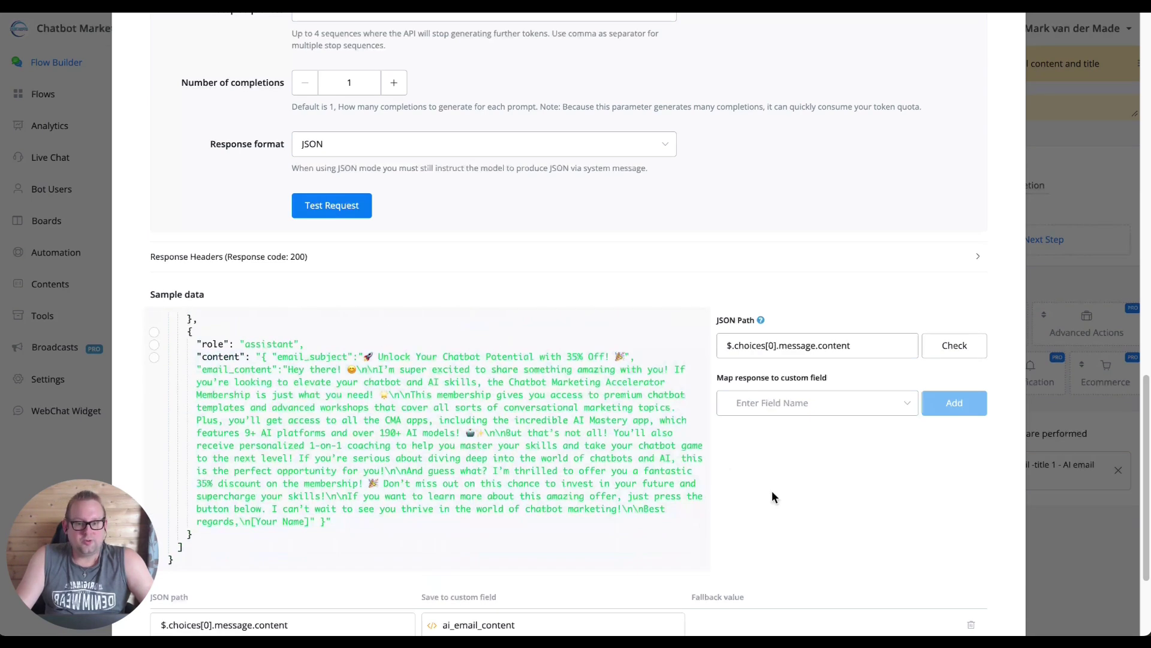
scroll(771, 491, down, 5)
click(904, 574)
Open the "Send #1 email -title 1 - AI email campaign" node and review its email profile, subject, message and button.
drag(711, 390, 560, 208)
scroll(512, 302, down, 2)
scroll(513, 303, down, 2)
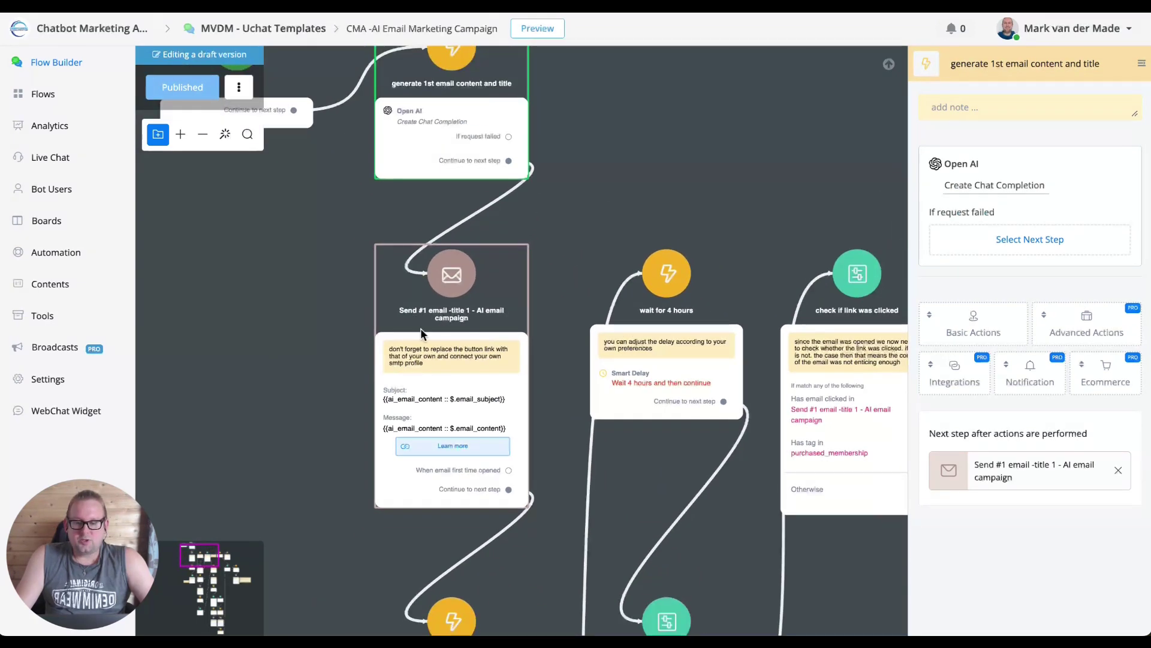
click(485, 363)
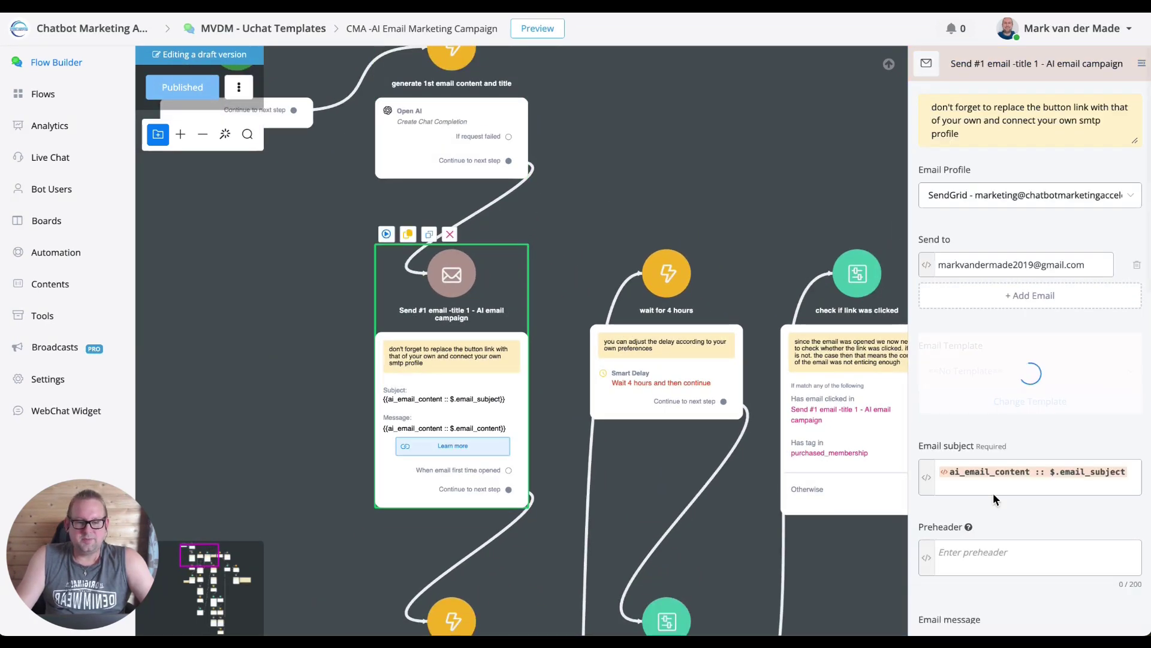
scroll(983, 491, down, 3)
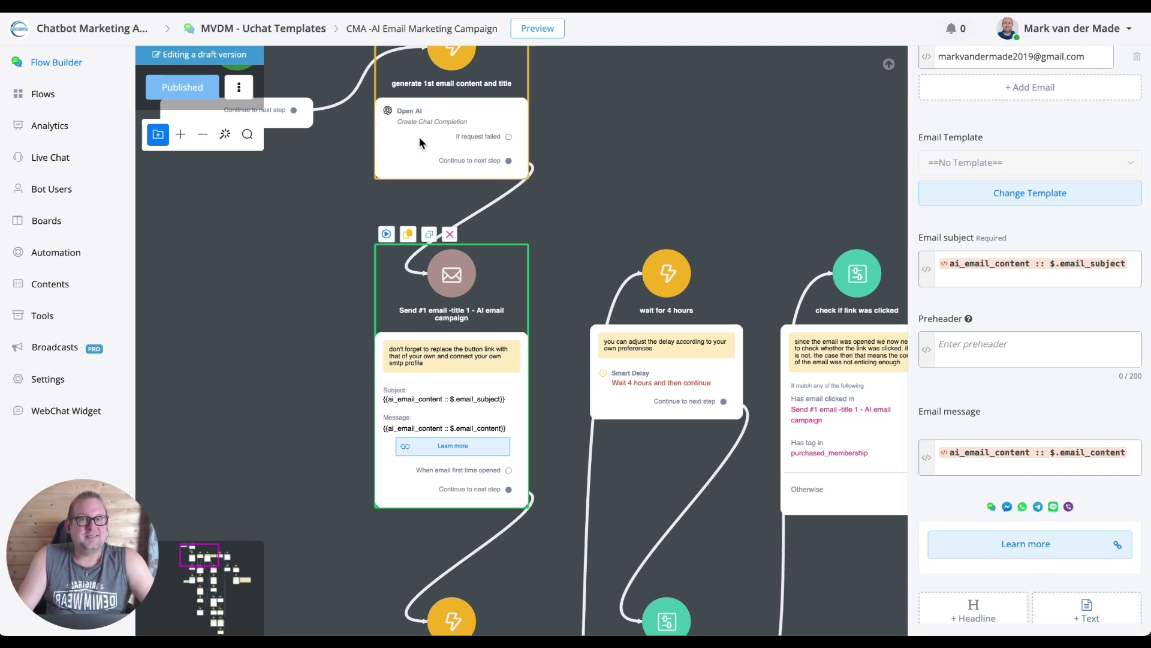
scroll(979, 336, up, 4)
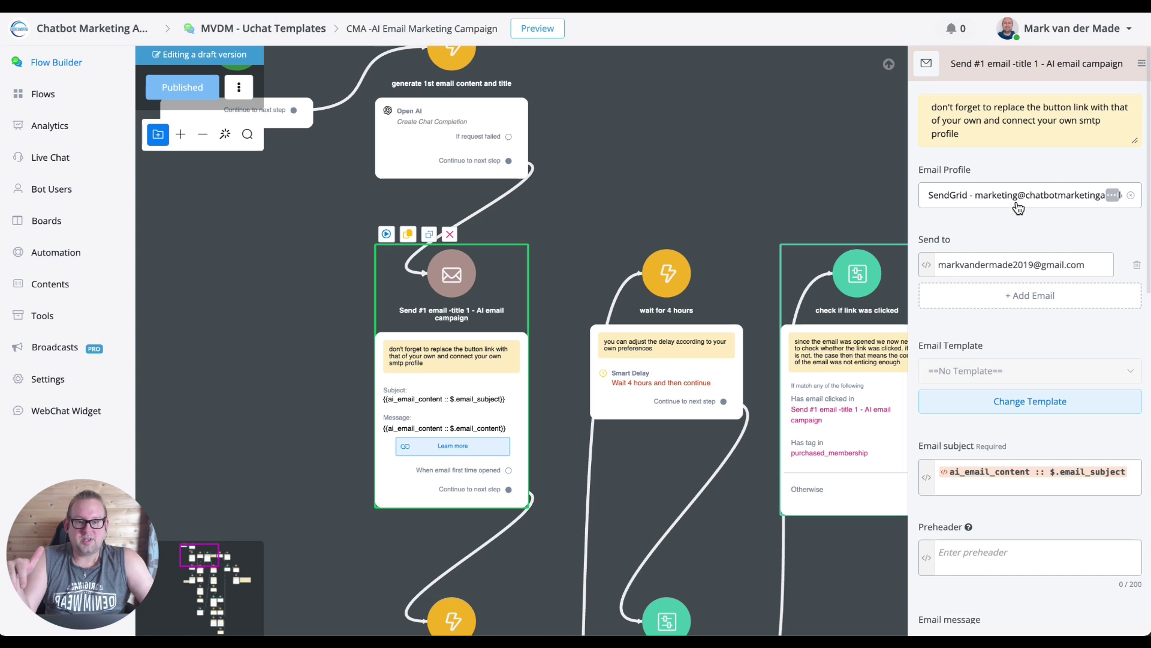
Check the system fields available for the email node's Send to address, and close the list without choosing one.
triple_click(1059, 267)
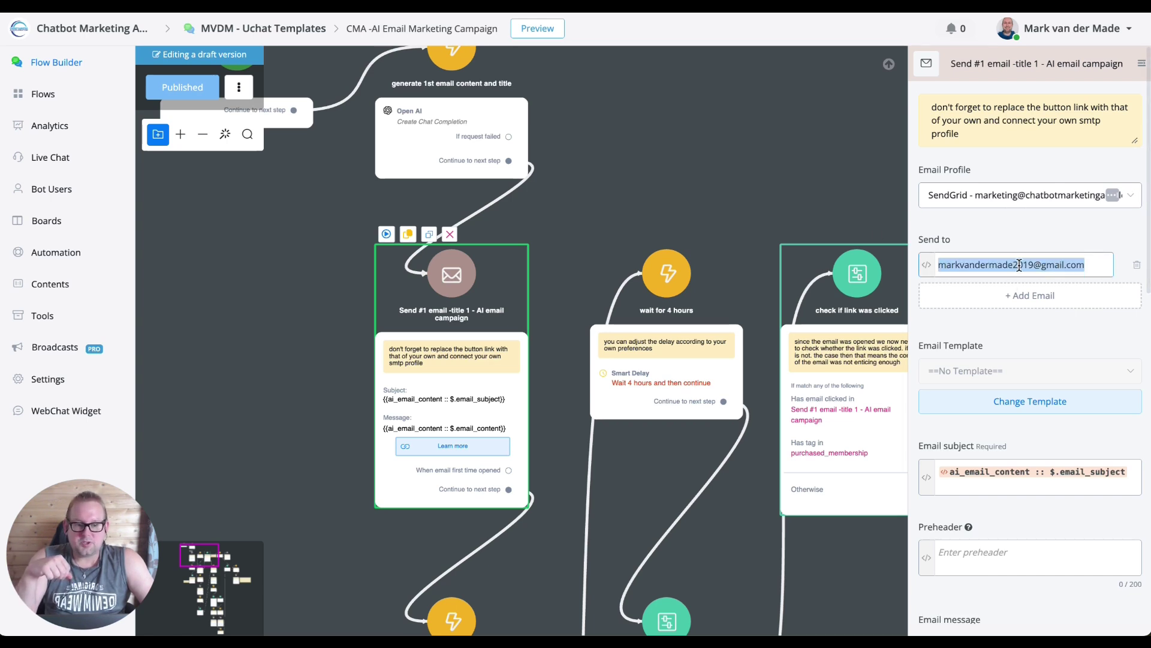
click(927, 264)
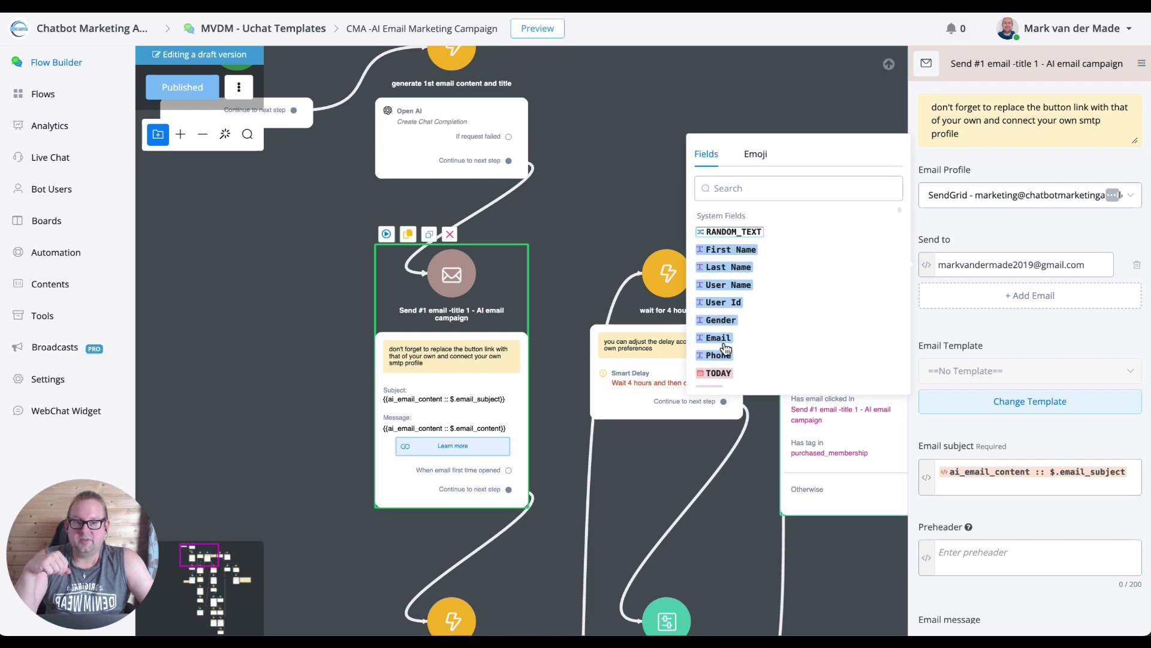
click(1075, 347)
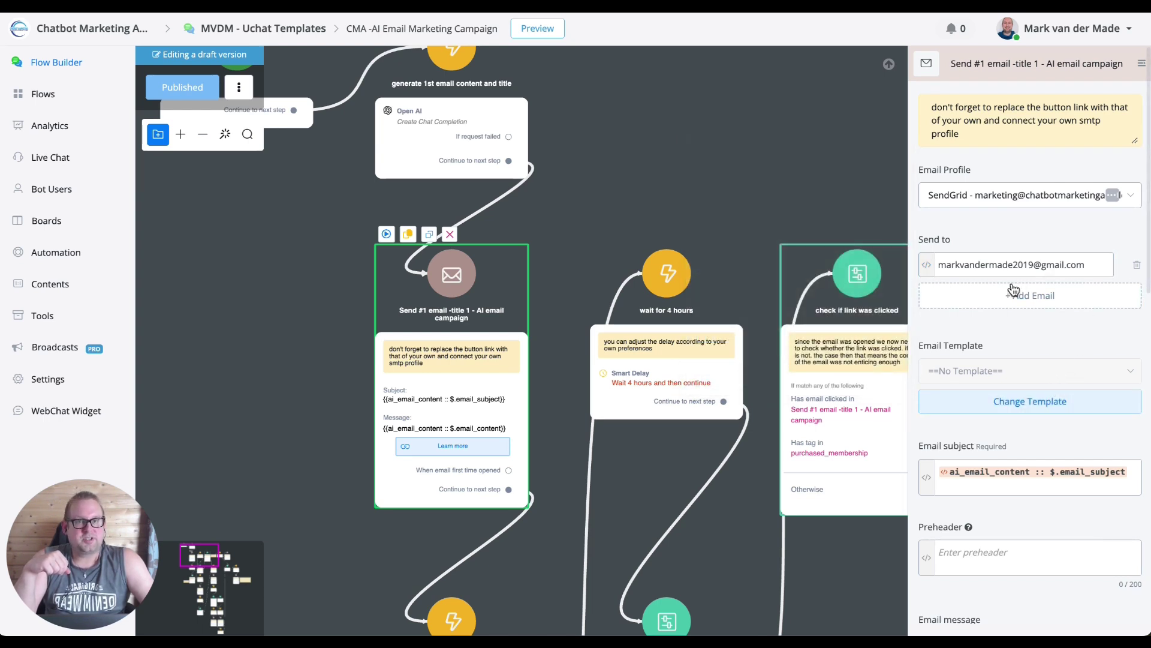
Review the "wait for 1 minute" delay and the "check if email has been delivered" condition that follow the first email.
scroll(792, 258, down, 1)
drag(411, 412, 405, 129)
click(459, 300)
scroll(459, 300, up, 3)
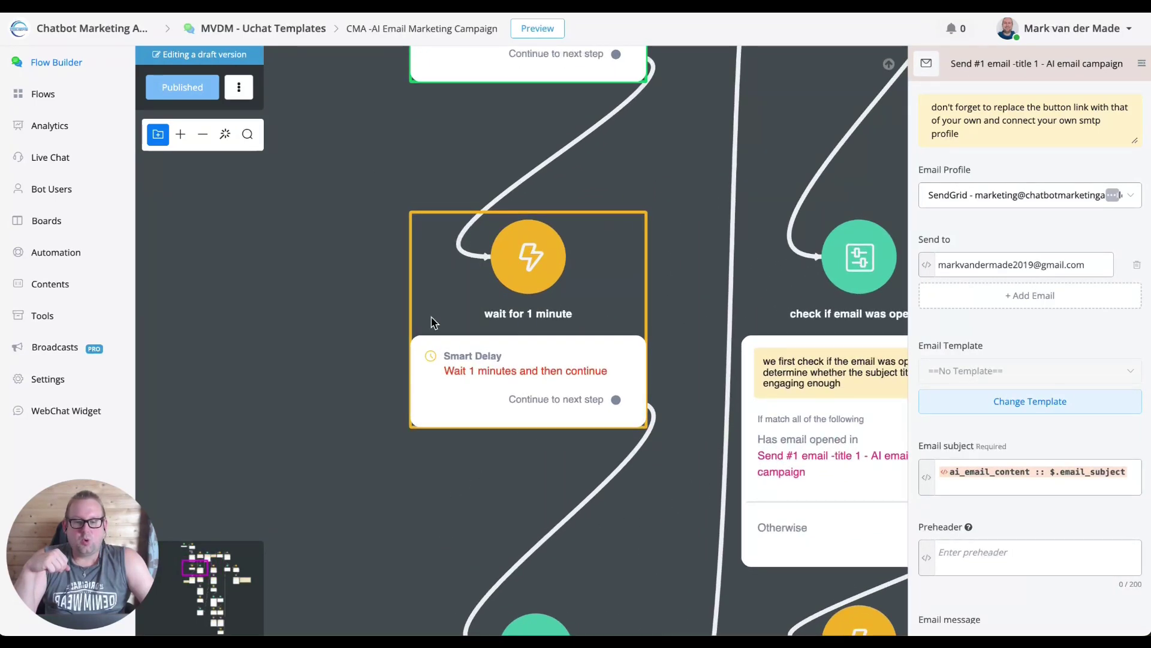
scroll(363, 340, down, 2)
drag(265, 447, 337, 148)
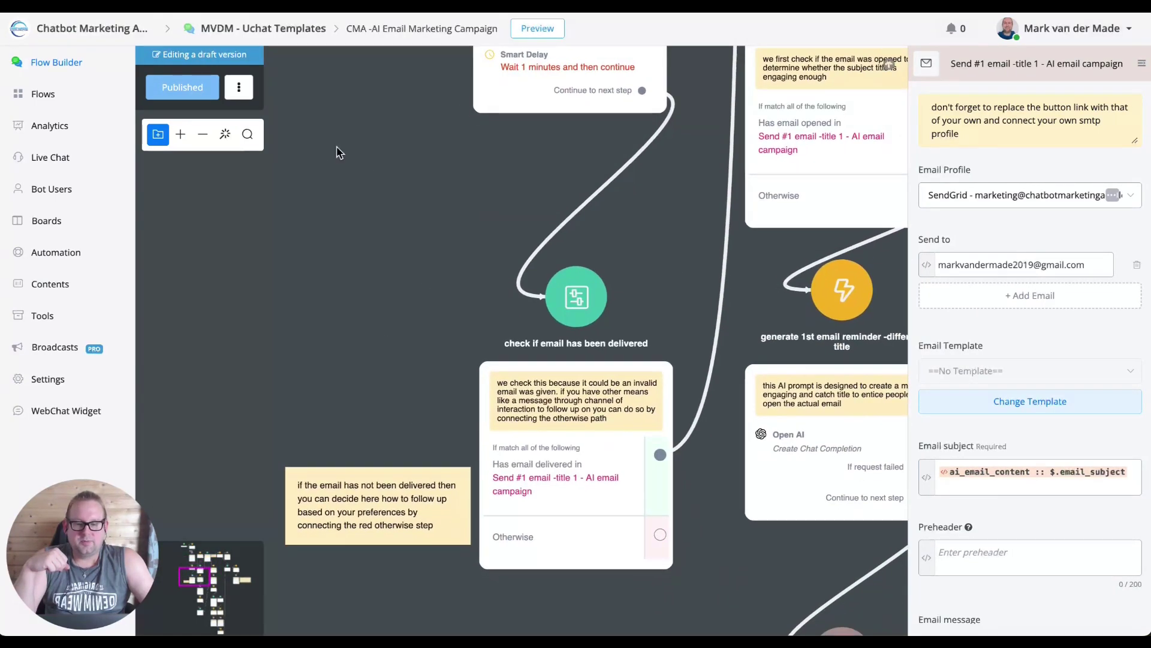
drag(412, 244, 367, 516)
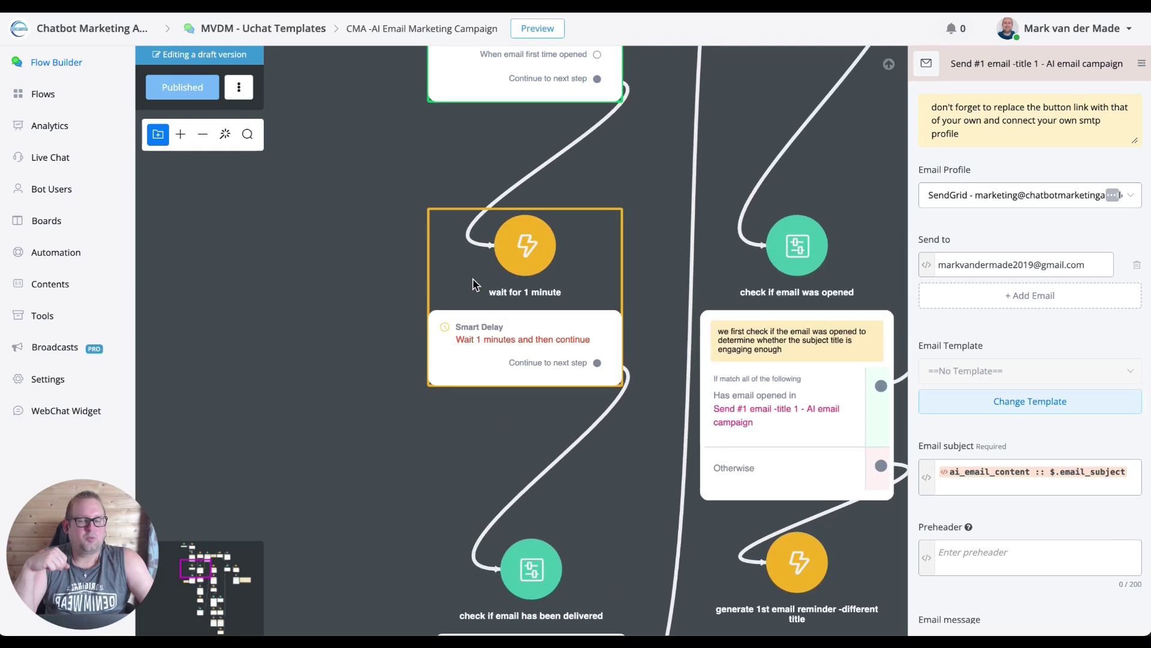
Rename the "wait for 1 minute" node as "wait for 4 hours".
click(505, 298)
click(991, 62)
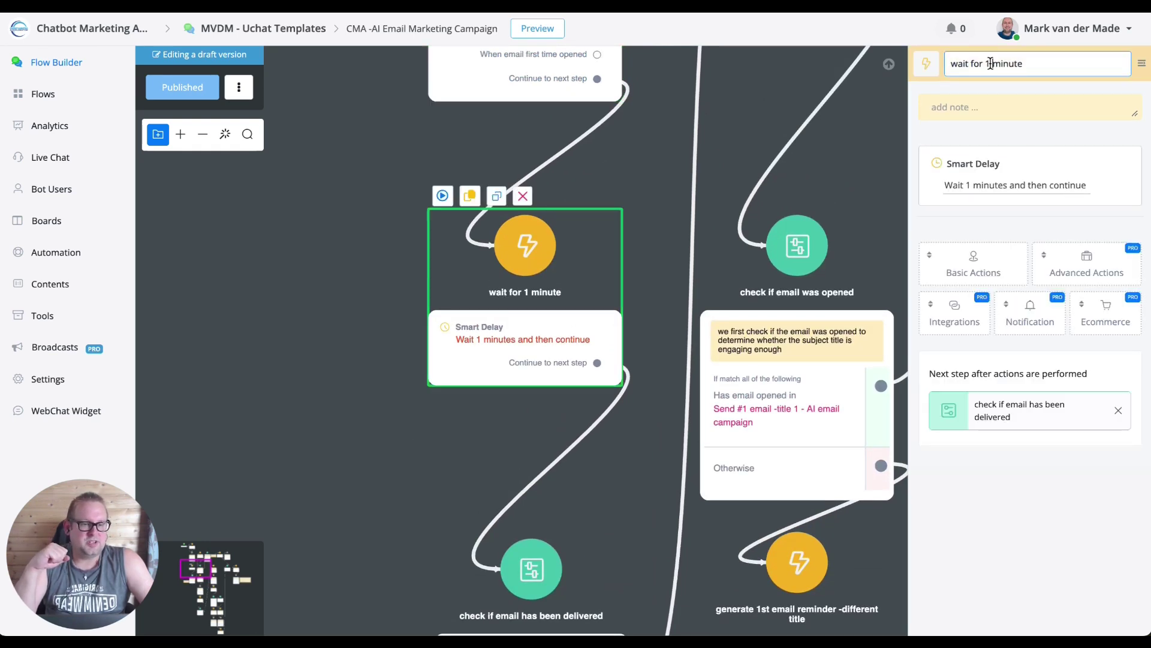
text(4)
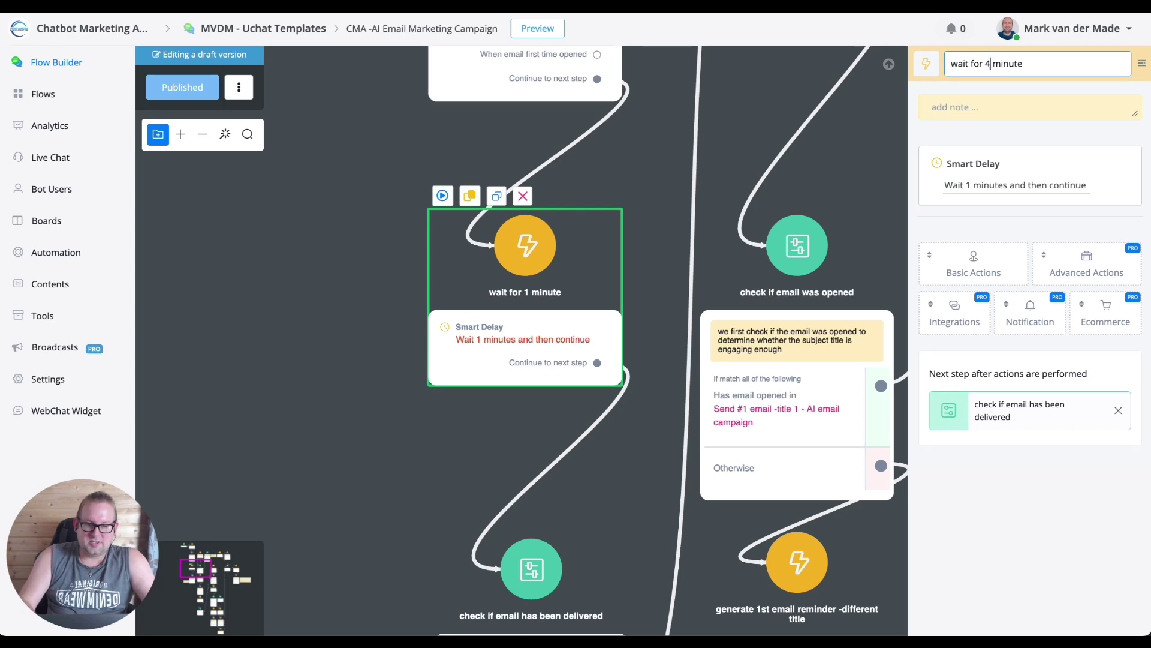
double_click(1017, 63)
text(hours)
Set the node's Smart Delay duration to 4 hours, save it and close the node's settings.
click(1044, 173)
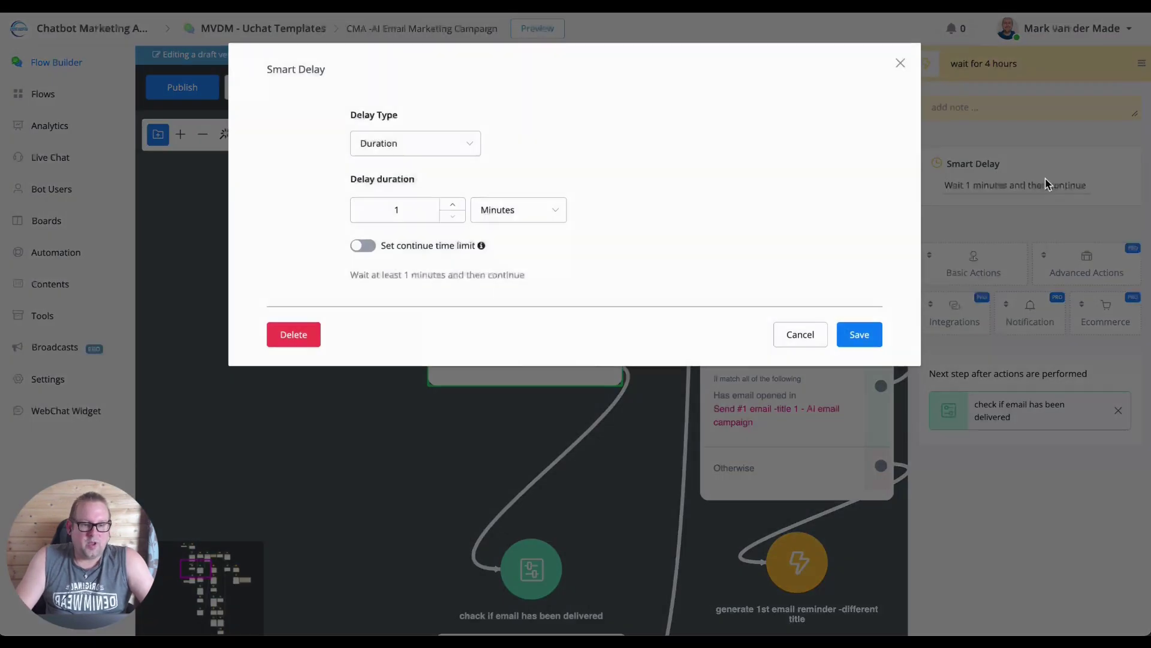
click(498, 210)
click(512, 287)
click(452, 205)
click(452, 204)
click(453, 205)
click(869, 342)
click(378, 322)
Rename the delay node ahead of the delivery check back to "wait for 1 minute".
scroll(378, 321, down, 3)
drag(382, 401, 453, 97)
scroll(600, 324, up, 2)
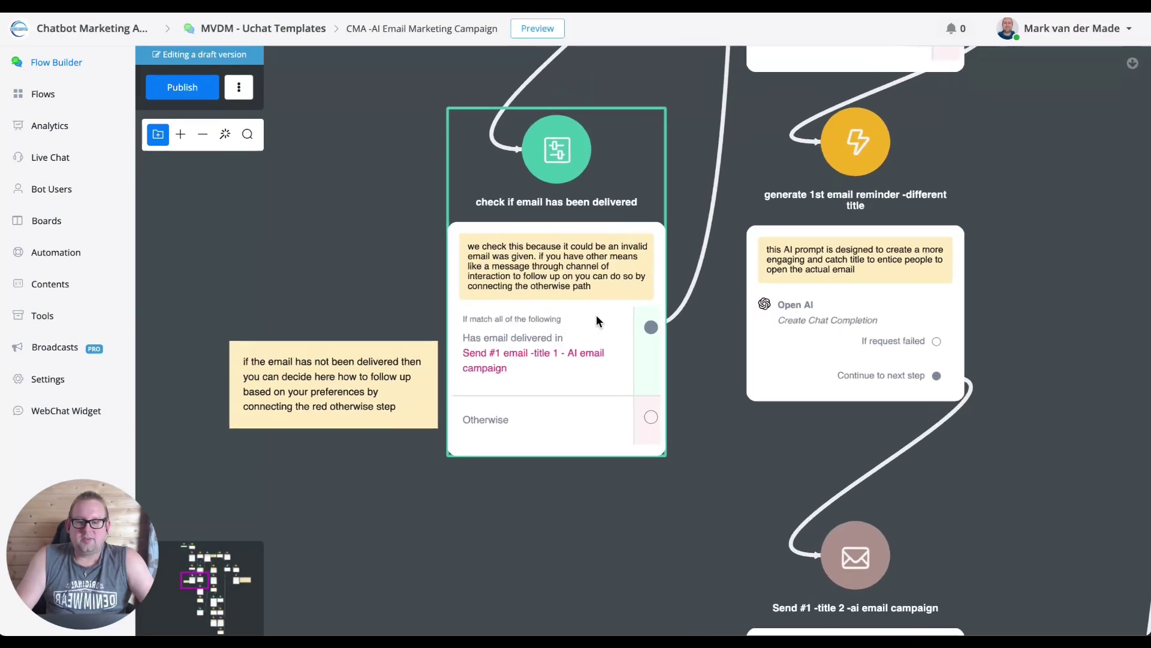
drag(356, 138, 398, 393)
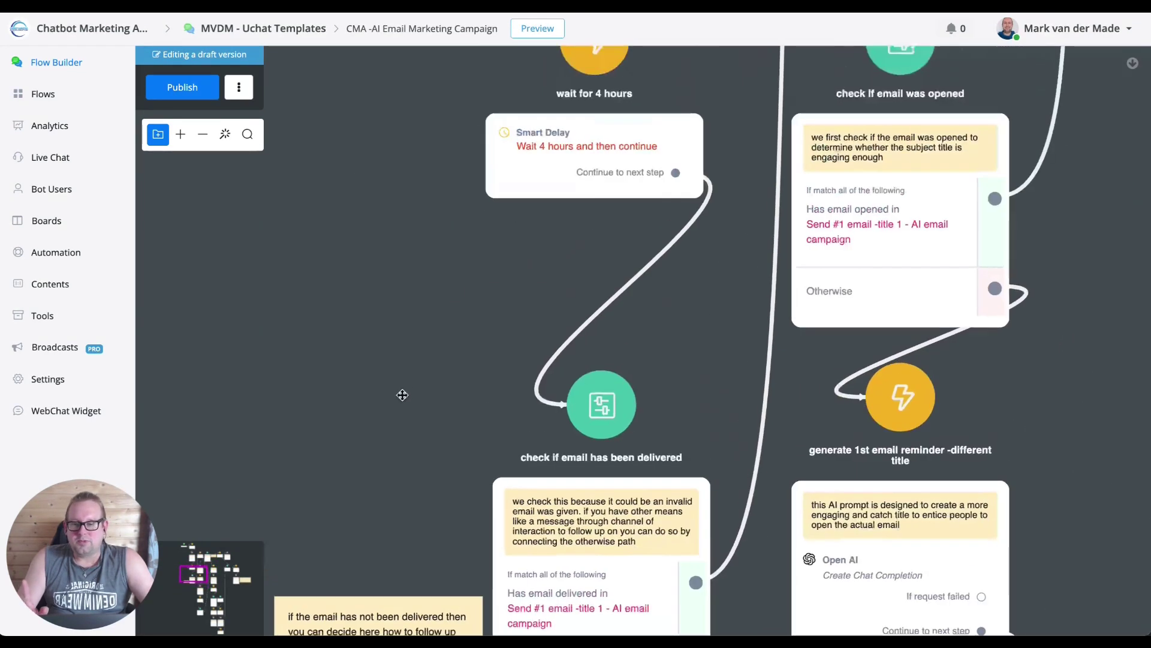
click(560, 204)
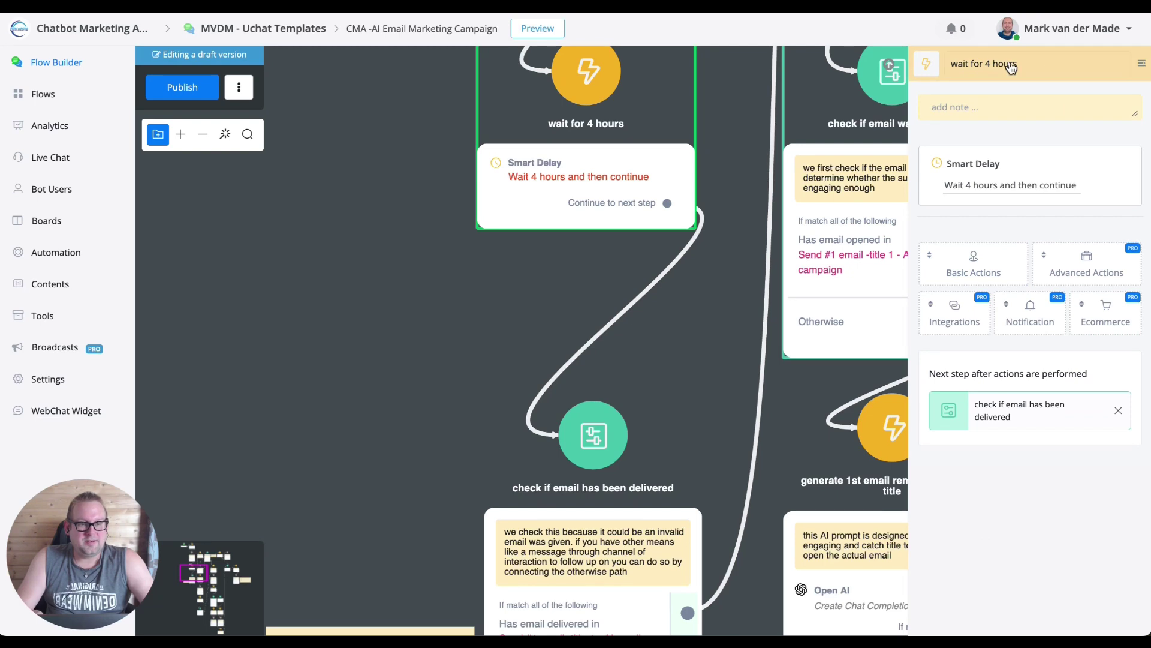
double_click(1018, 63)
drag(997, 64, 986, 63)
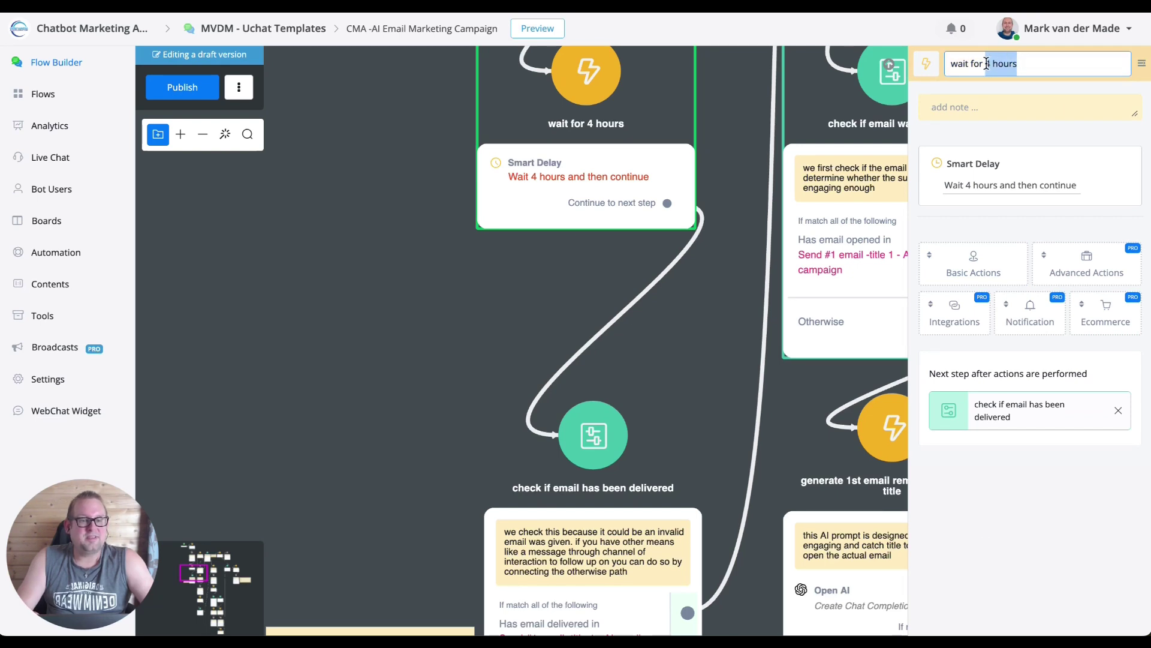
text(1)
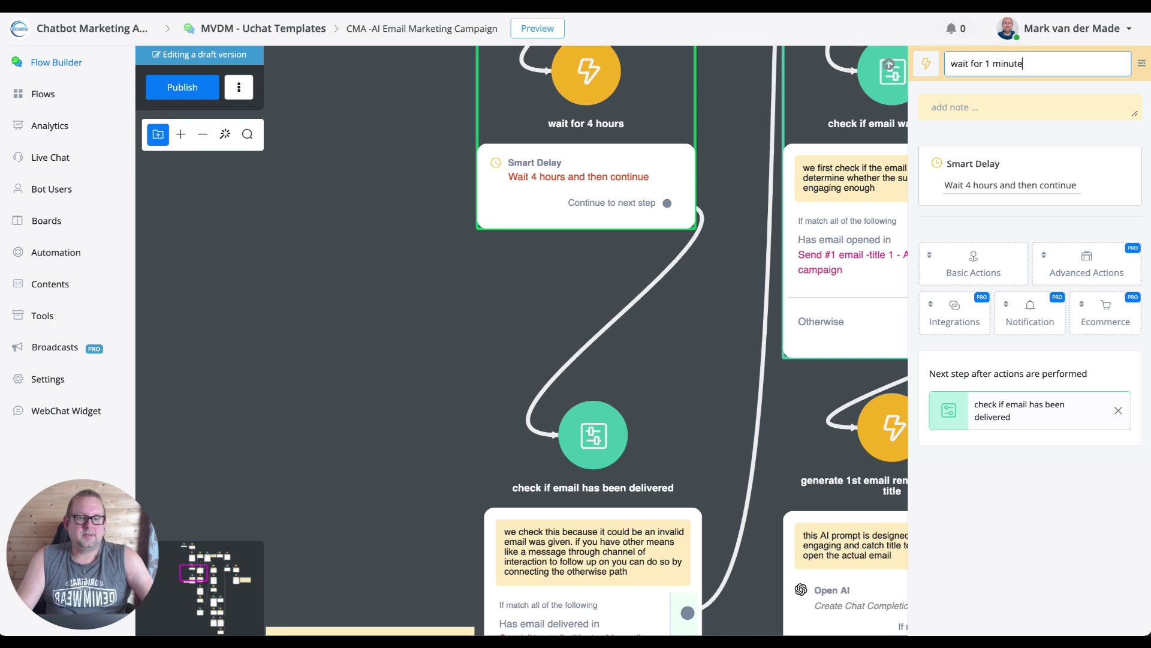
Set the node's Smart Delay duration to 1 minute and save it.
click(1024, 188)
click(515, 216)
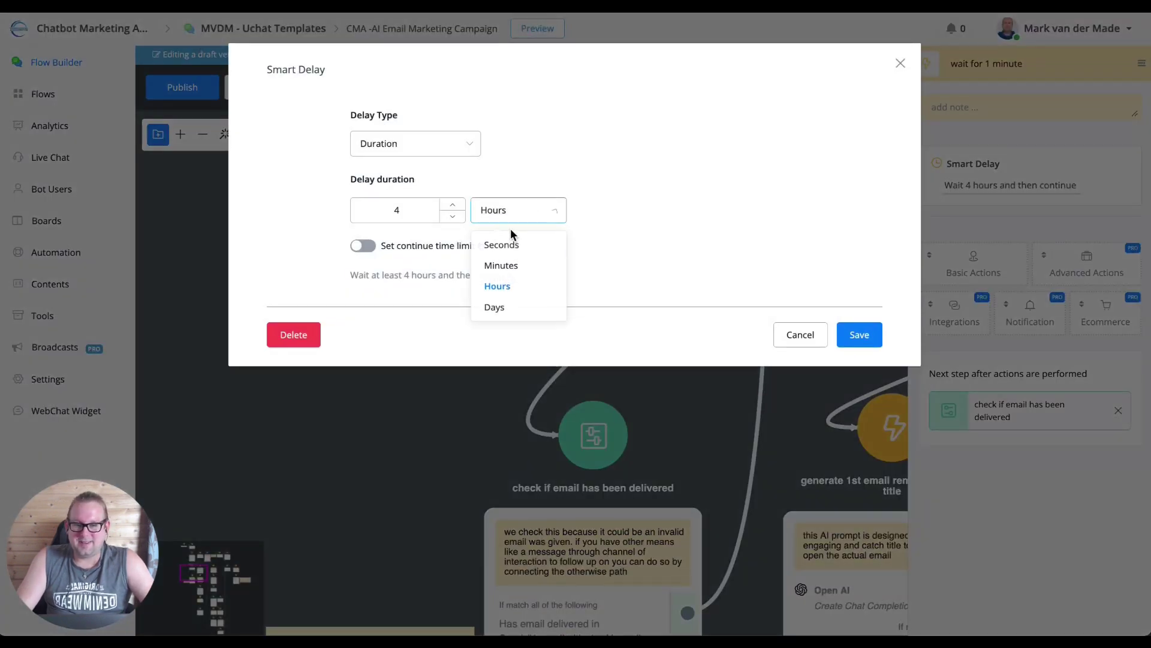
click(501, 265)
double_click(388, 210)
text(1)
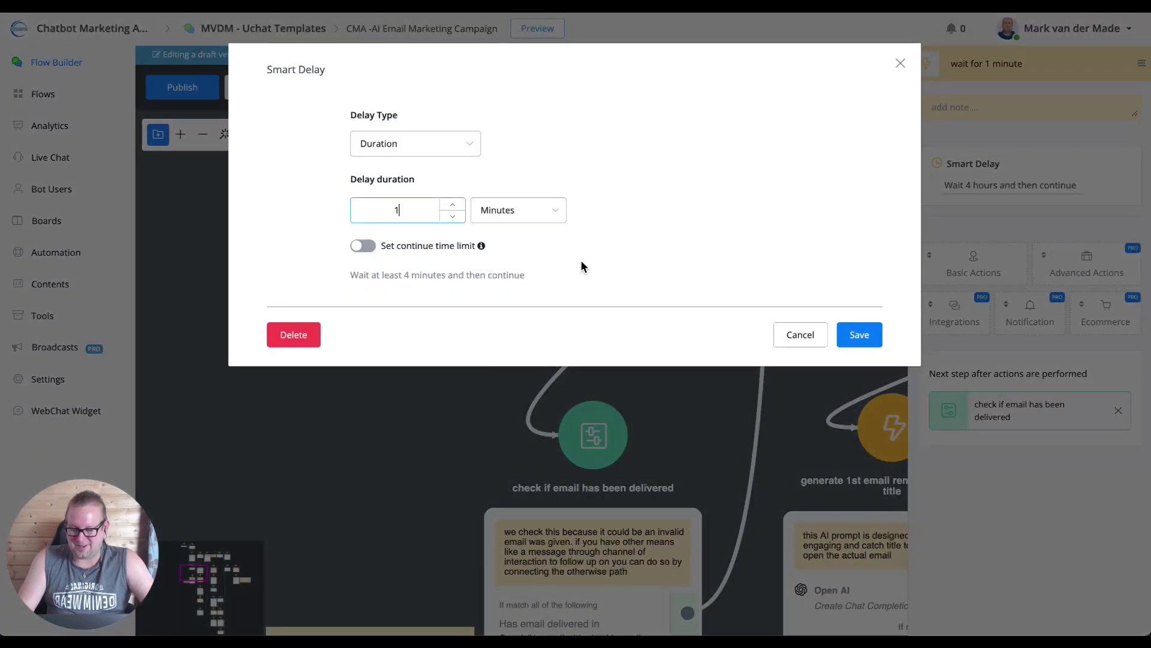
click(863, 336)
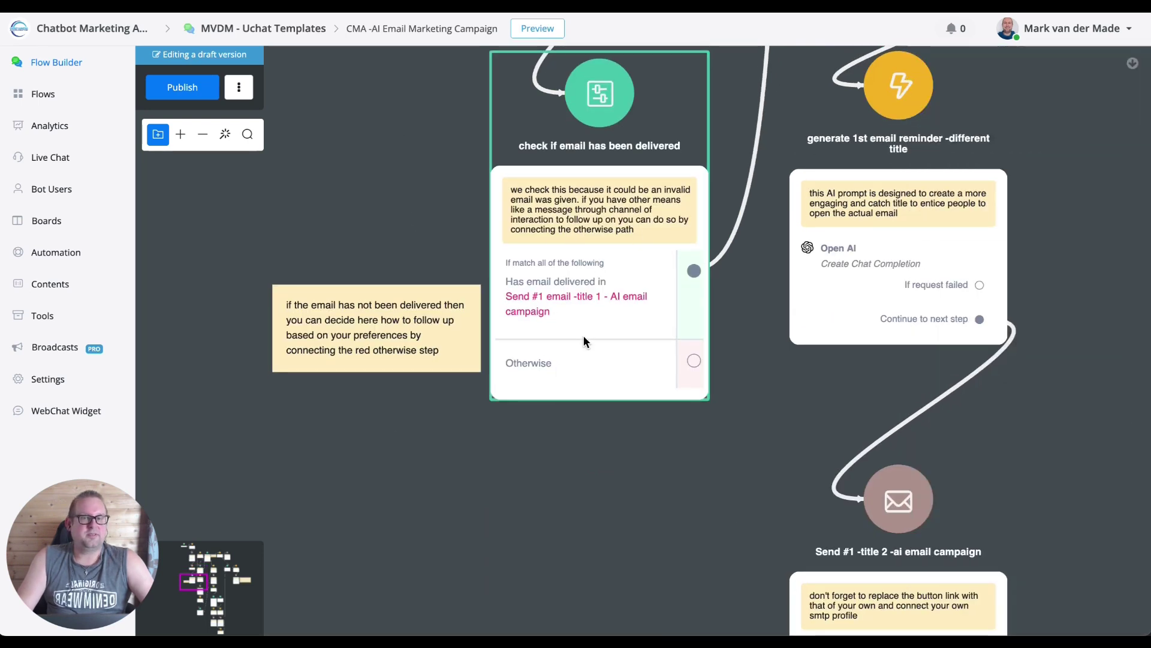
Review the delivery check with its note on undelivered emails, and trace its delivered path to the 4-hour wait.
scroll(583, 337, down, 5)
drag(513, 118, 443, 61)
scroll(531, 354, up, 5)
drag(530, 394, 654, 217)
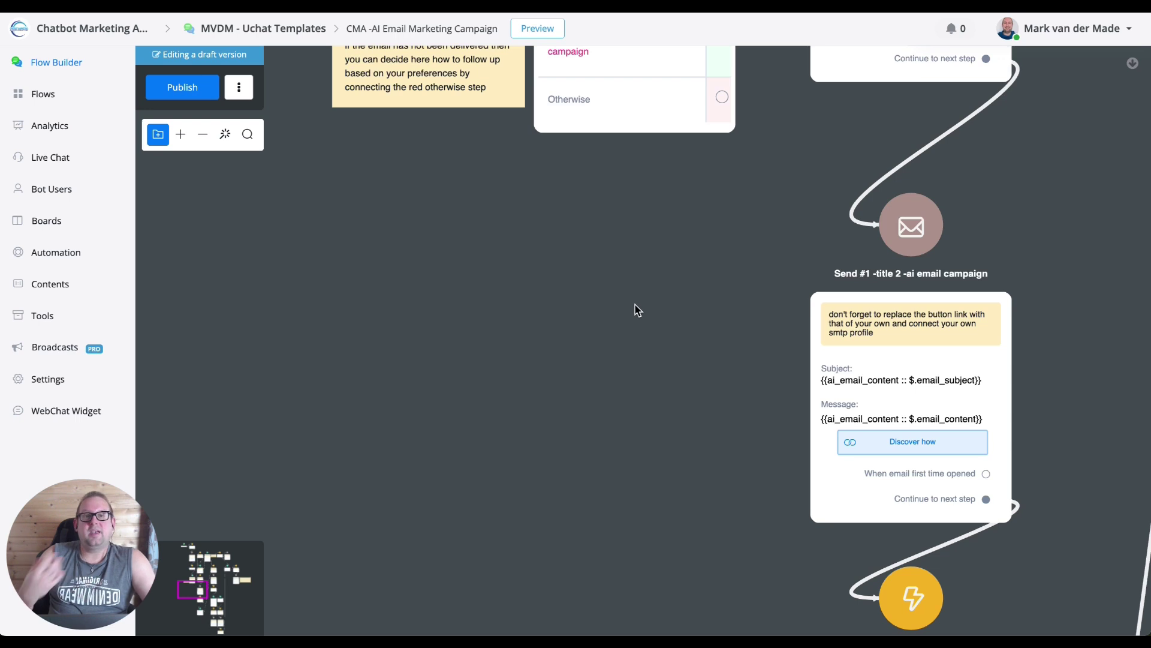
scroll(607, 296, down, 3)
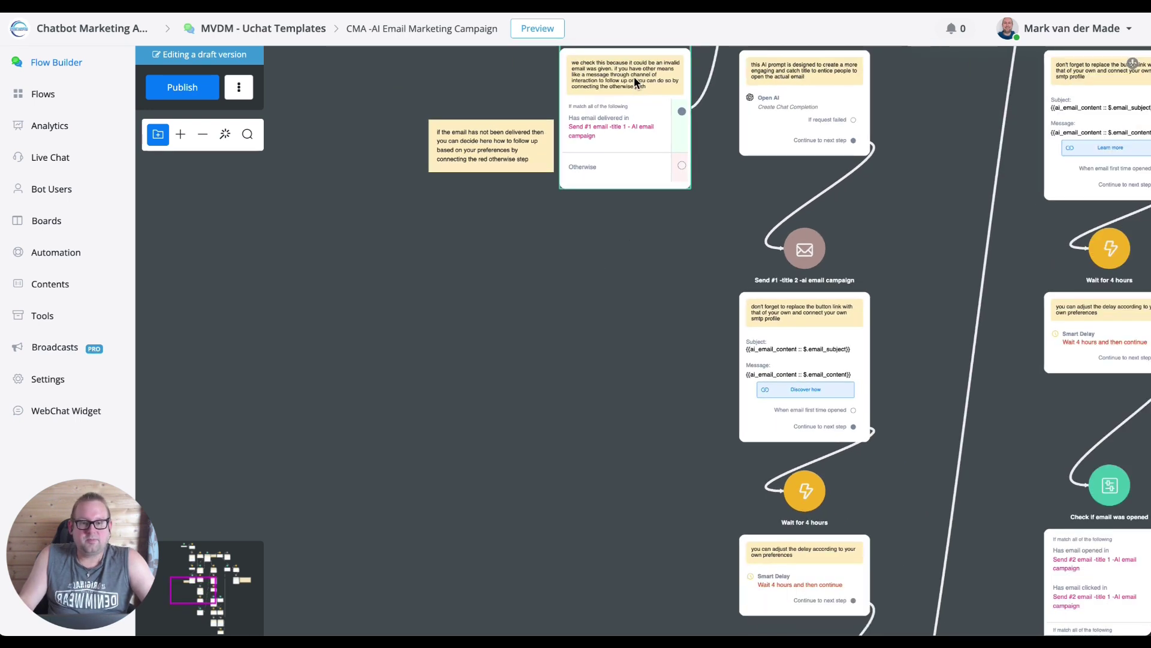
drag(651, 282, 381, 572)
drag(691, 229, 610, 520)
scroll(402, 161, up, 3)
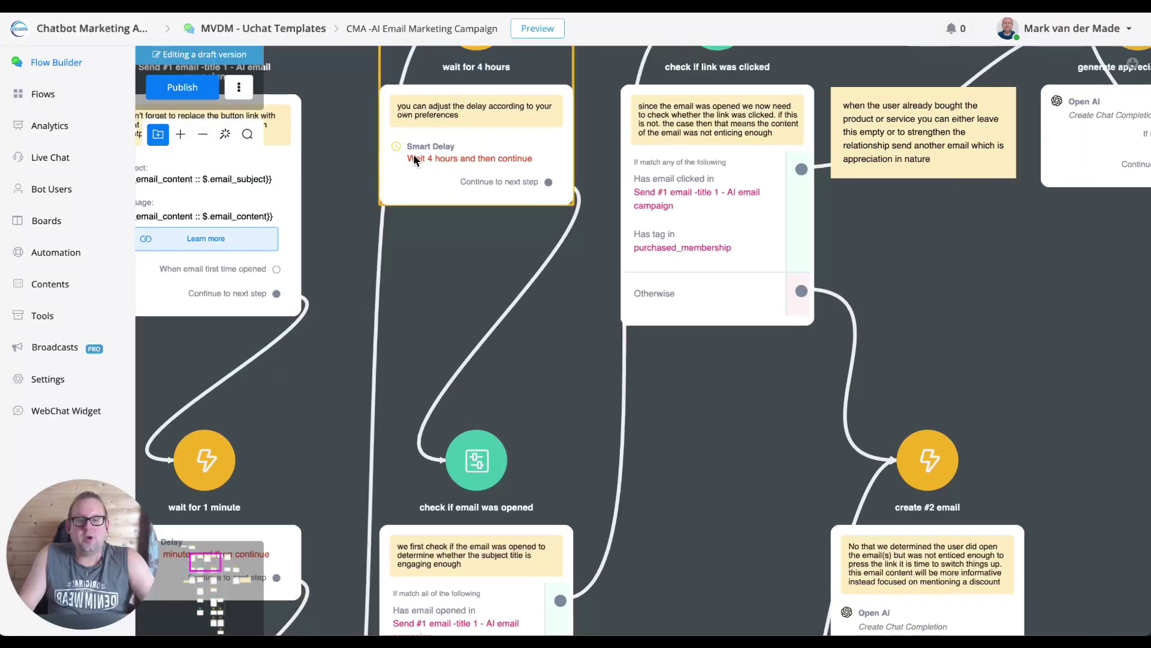
Examine the "check if email was opened" condition and how it relates to the first email and its delays.
drag(694, 551, 762, 186)
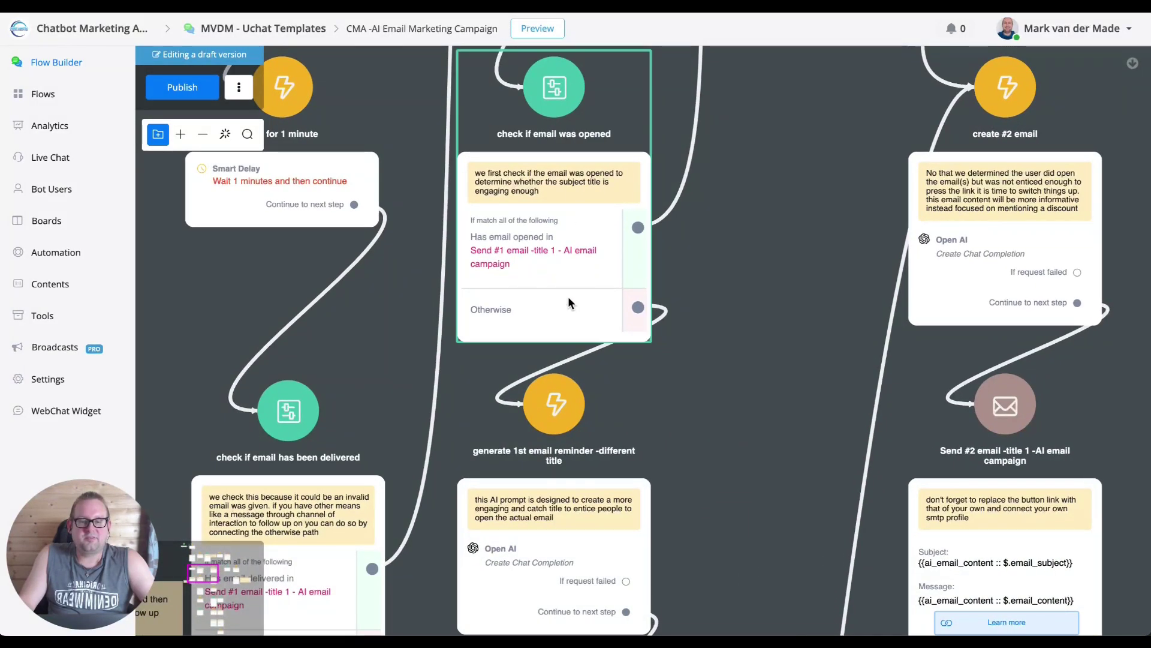
drag(768, 399, 779, 554)
scroll(779, 554, down, 5)
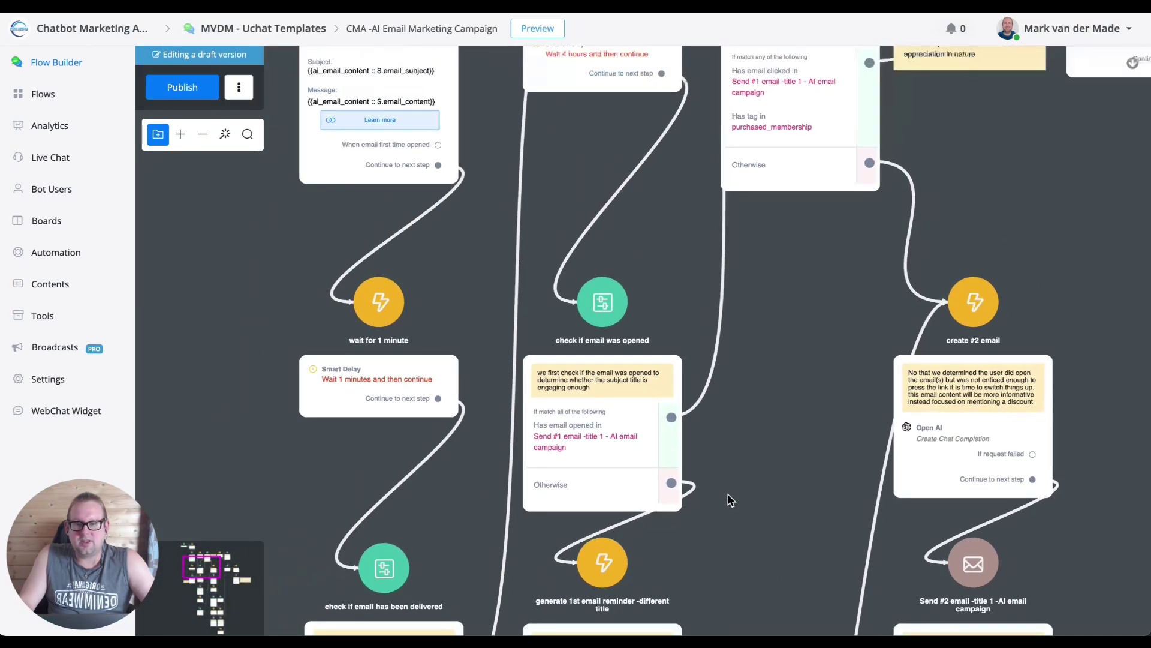
scroll(509, 181, up, 1)
scroll(508, 181, up, 3)
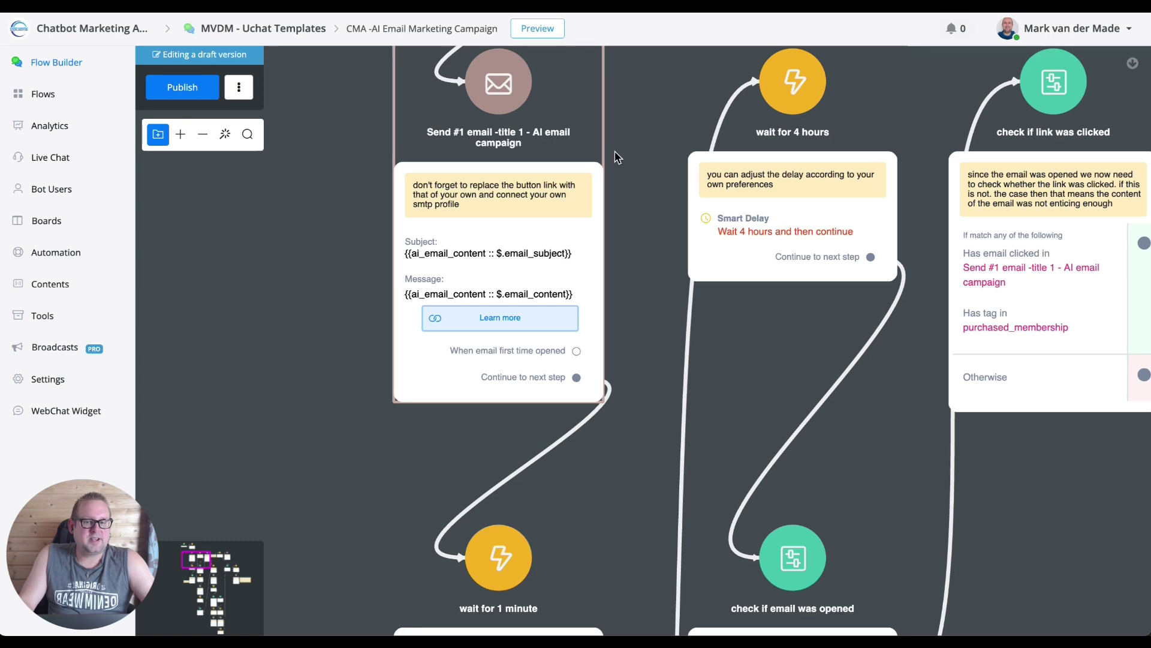
drag(312, 431, 310, 2)
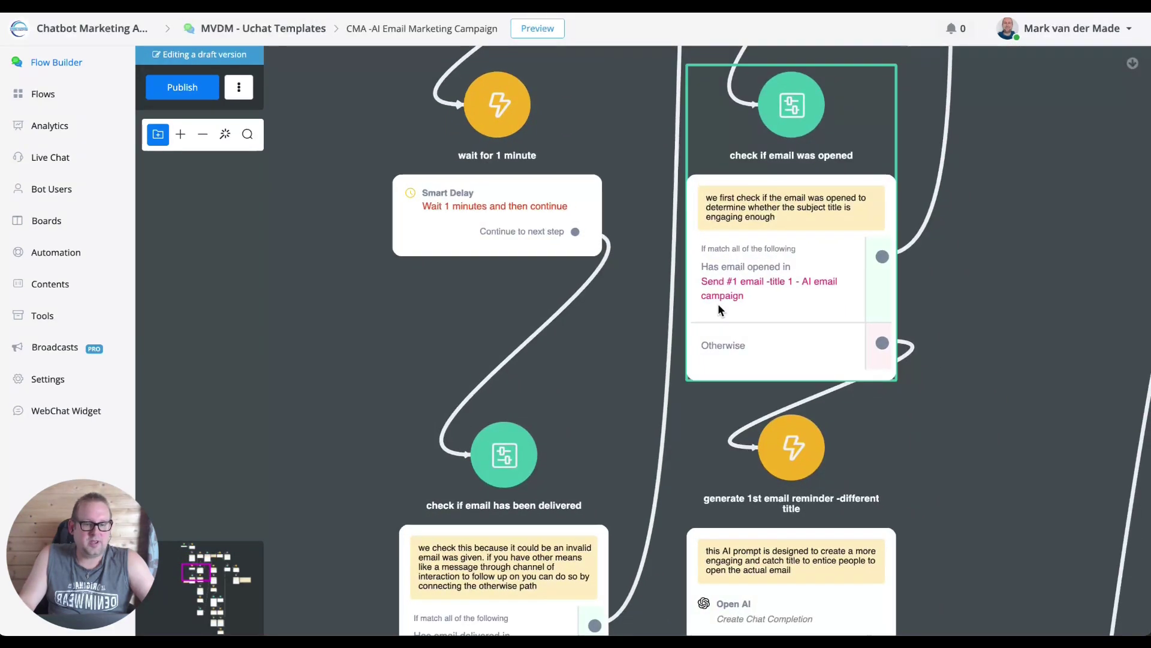
Follow the not-opened branch through the reminder generation, "Send #1 -title 2" email and 4-hour wait to its opened check.
drag(1006, 436, 810, 56)
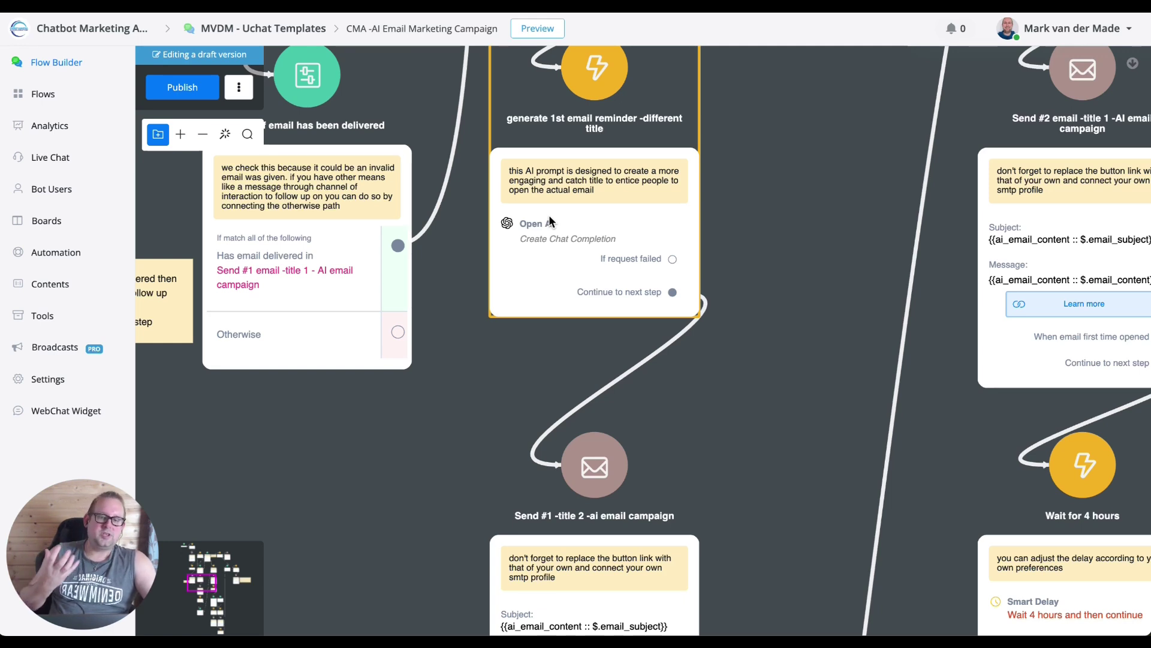
drag(732, 547, 668, 180)
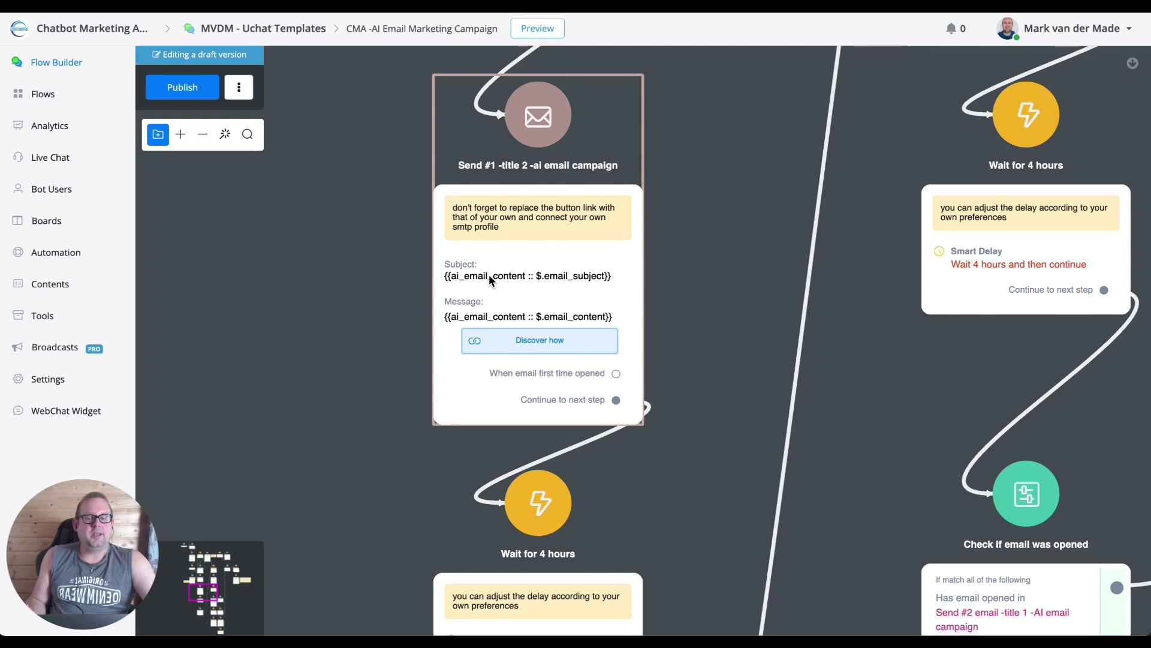
scroll(488, 274, down, 5)
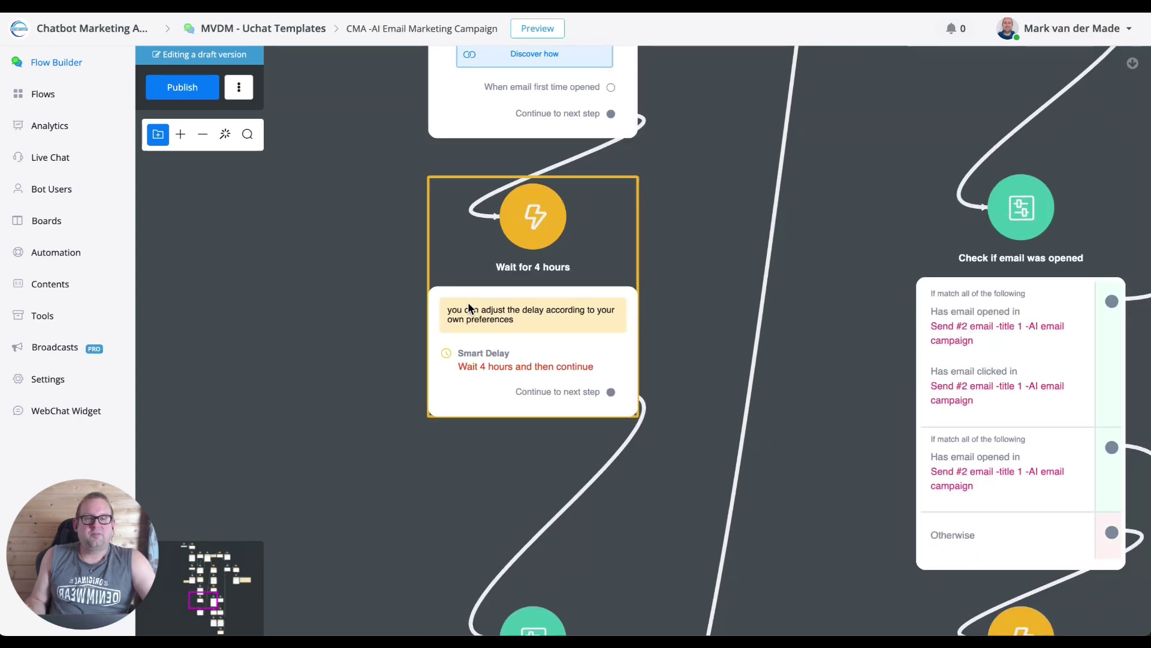
scroll(329, 470, down, 6)
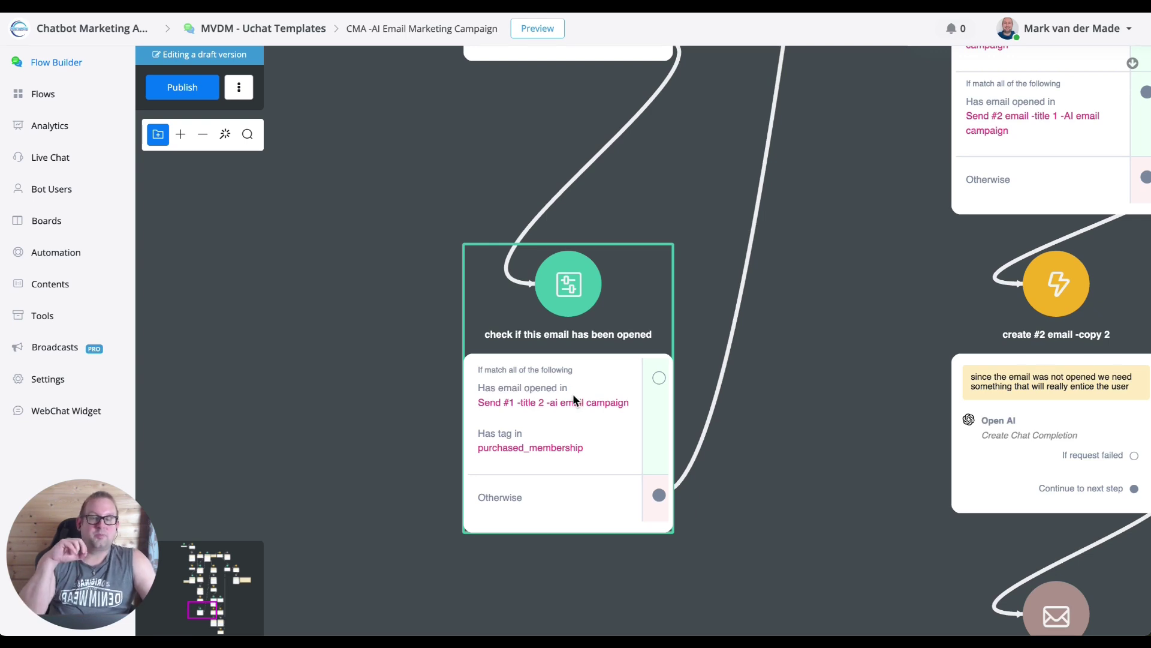
scroll(563, 405, down, 5)
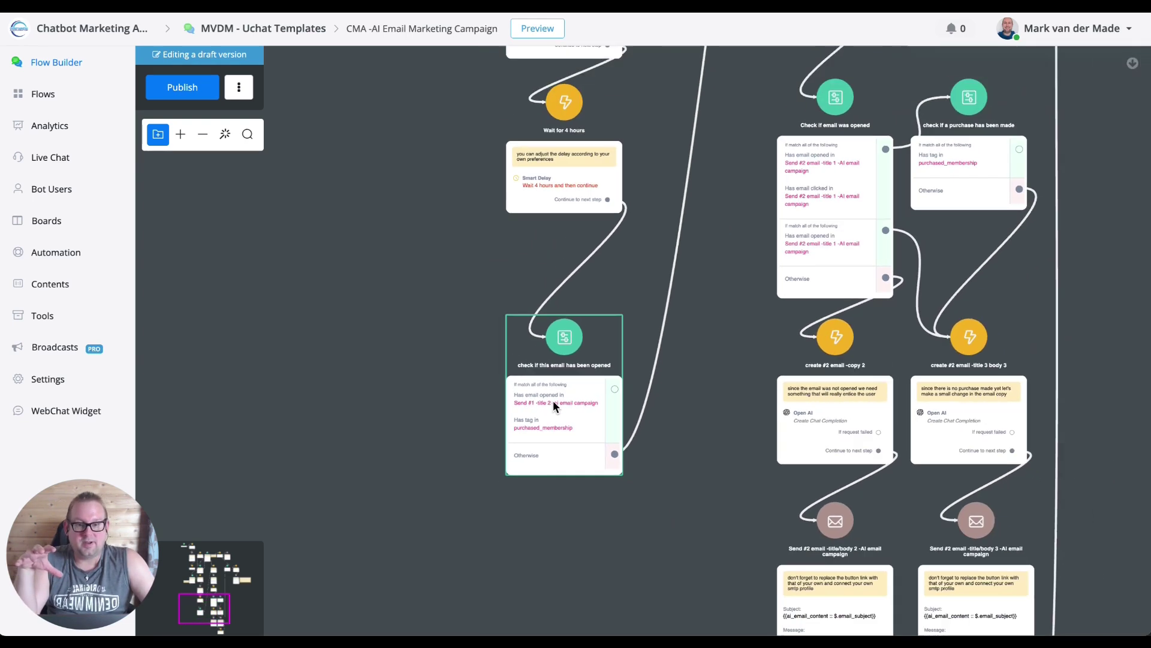
Trace the flow from the reminder's opened check back up to the first "check if email was opened" condition.
drag(699, 151, 596, 432)
scroll(512, 290, down, 4)
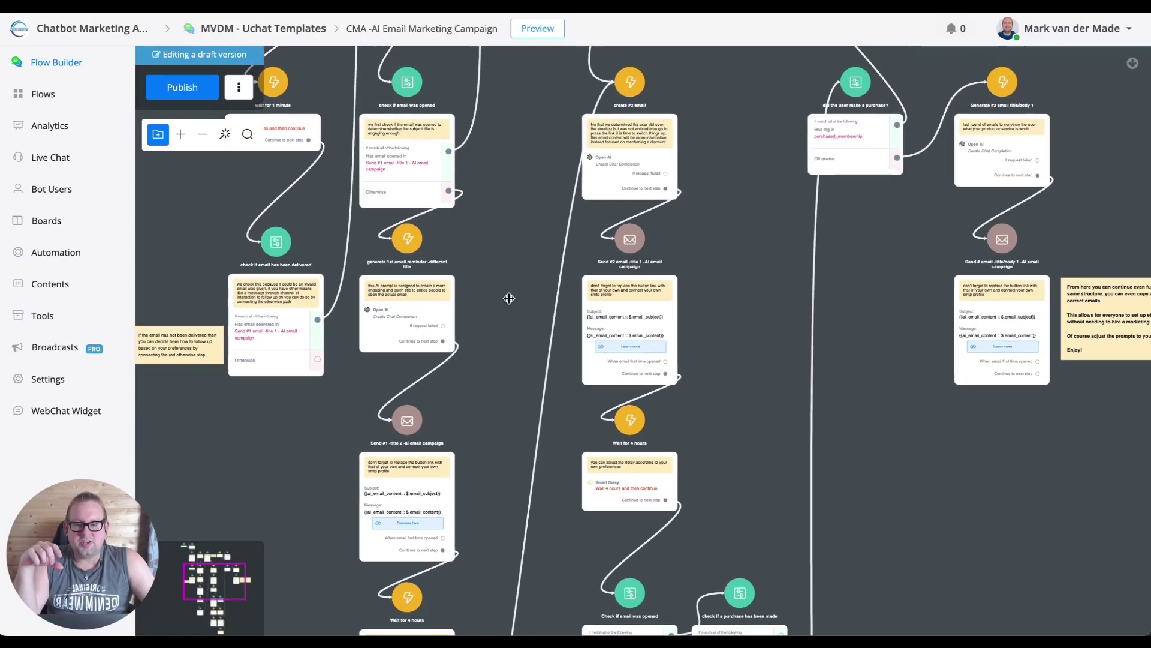
drag(512, 296, 507, 502)
scroll(499, 565, up, 4)
click(596, 435)
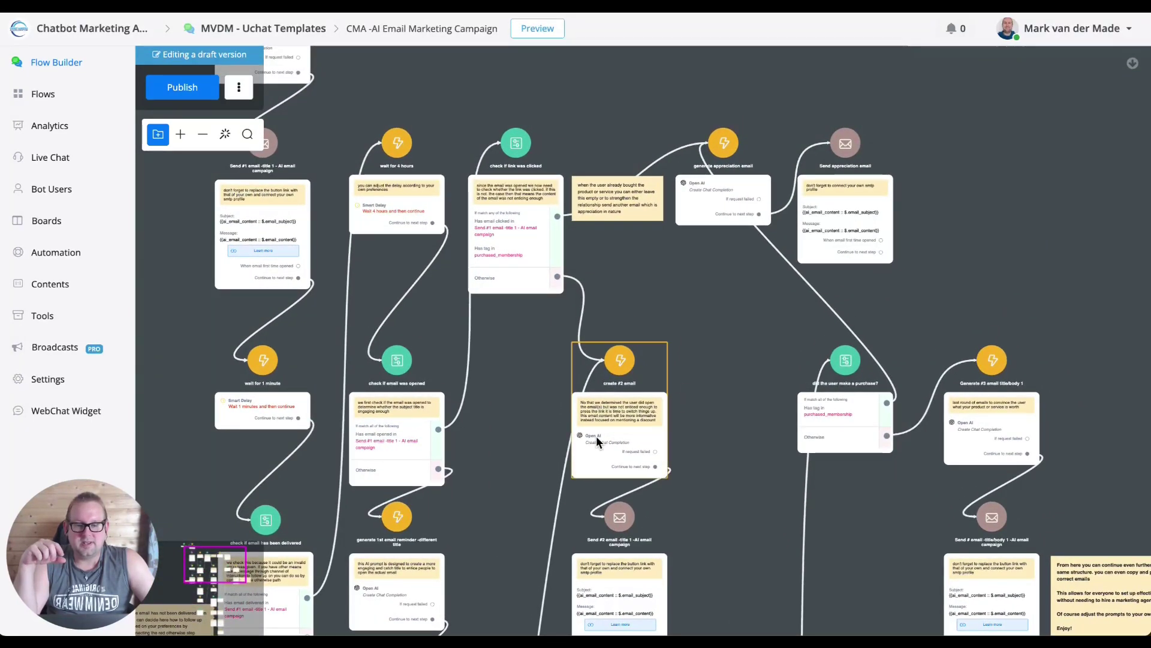
scroll(596, 435, up, 4)
drag(450, 280, 576, 422)
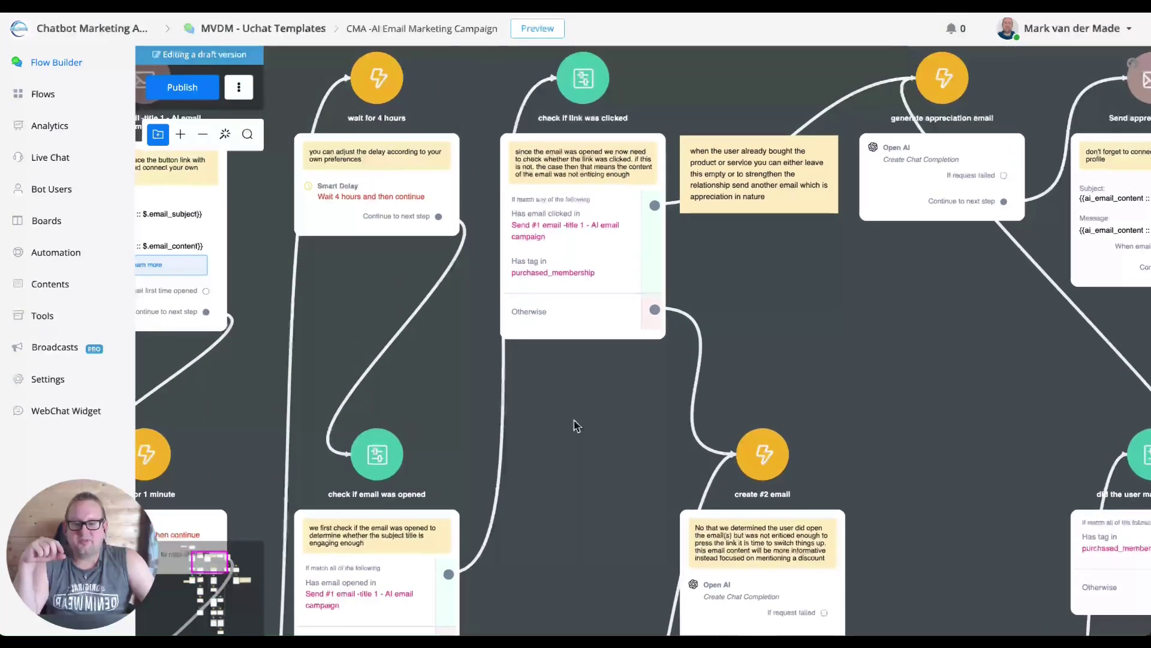
drag(475, 610, 580, 400)
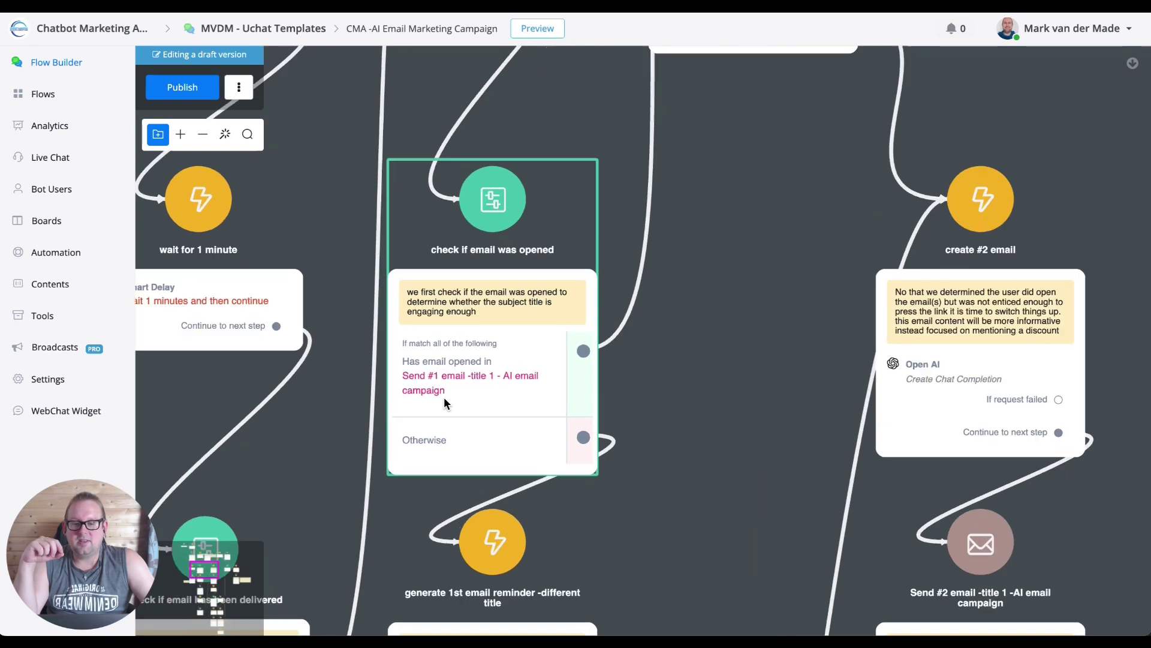
Review the "check if link was clicked" conditions and the appreciation email branch connected to them.
scroll(444, 397, up, 2)
scroll(442, 398, down, 2)
drag(723, 244, 579, 583)
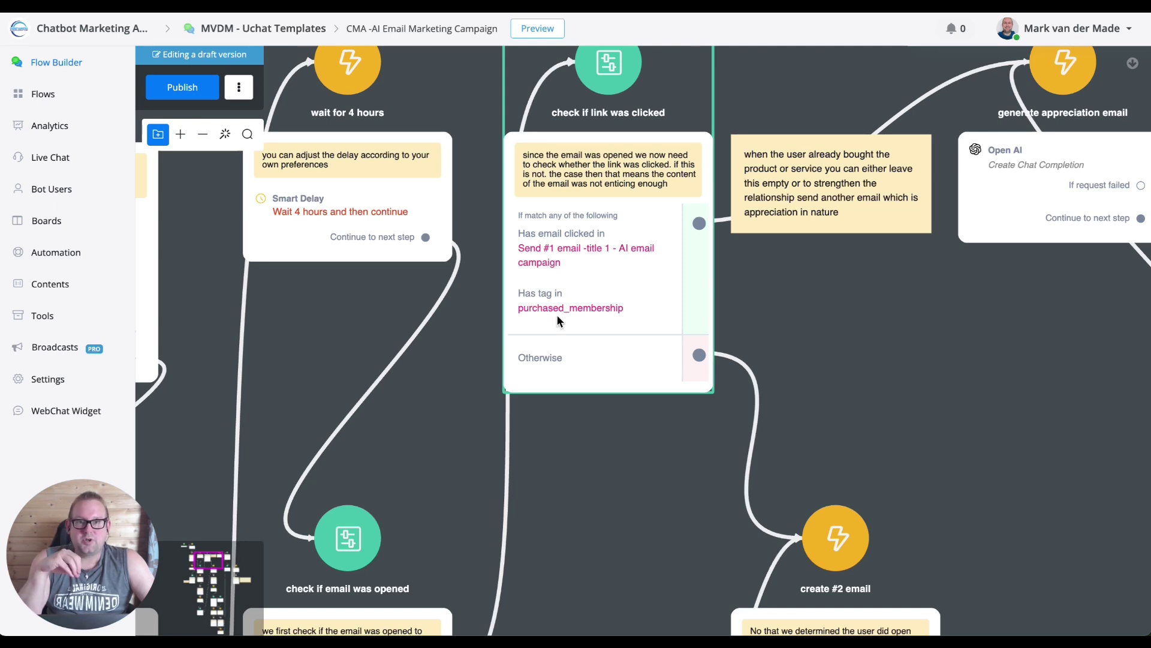
drag(941, 311, 569, 278)
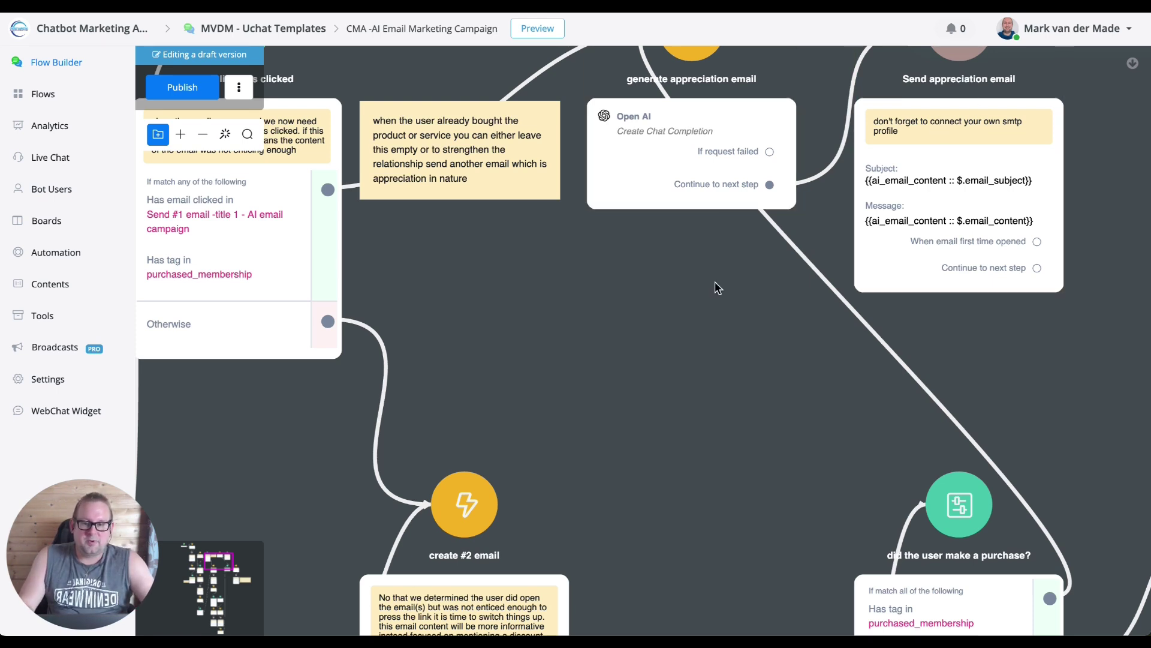
drag(630, 425, 744, 359)
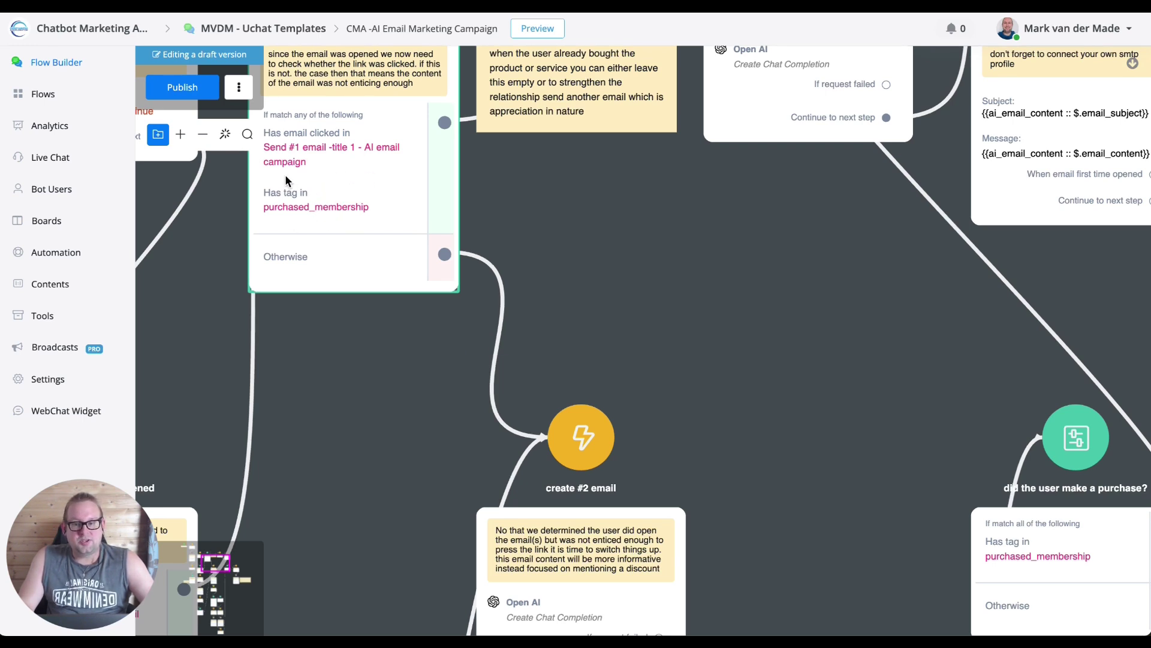
Set the "check if link was clicked" condition to match all of the following, and publish the flow.
click(301, 170)
click(1073, 210)
click(1079, 243)
click(656, 259)
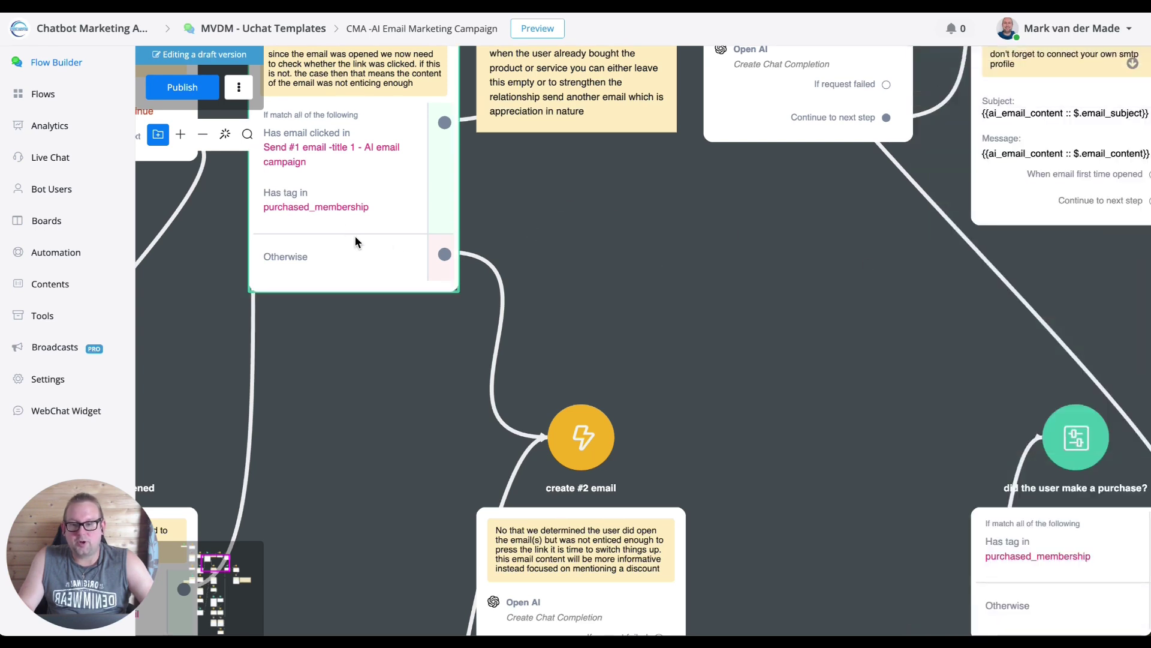
click(203, 98)
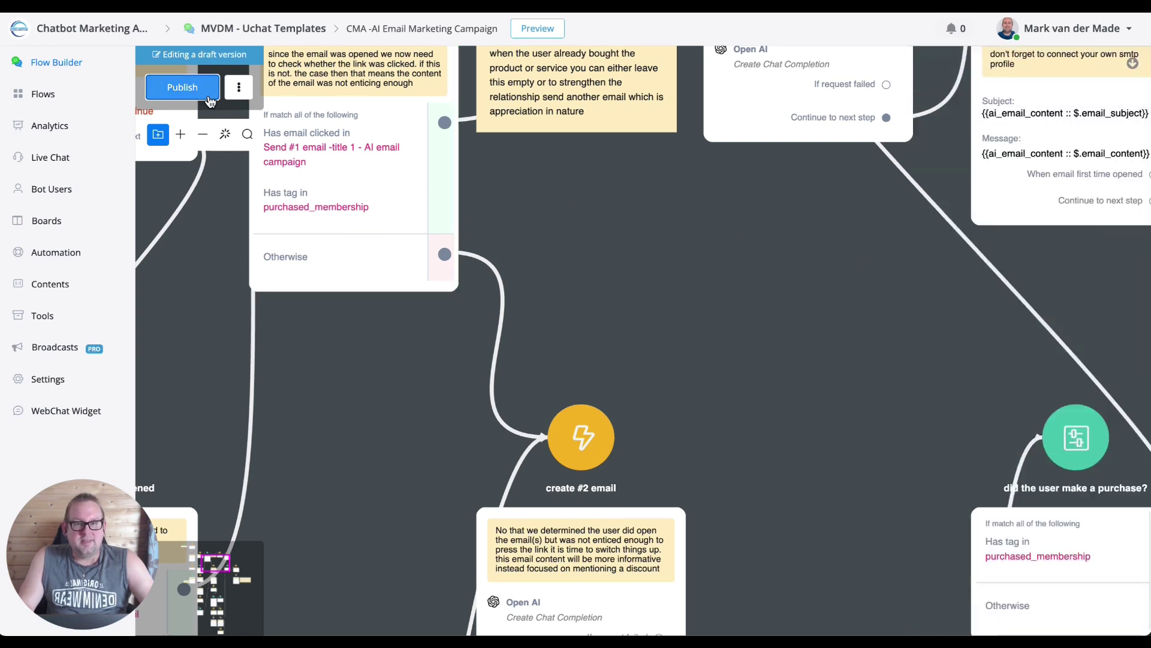
Review the note and Open AI action of the "create #2 email" node and its connection to the "Send #2 email -title 1" node.
scroll(740, 326, down, 5)
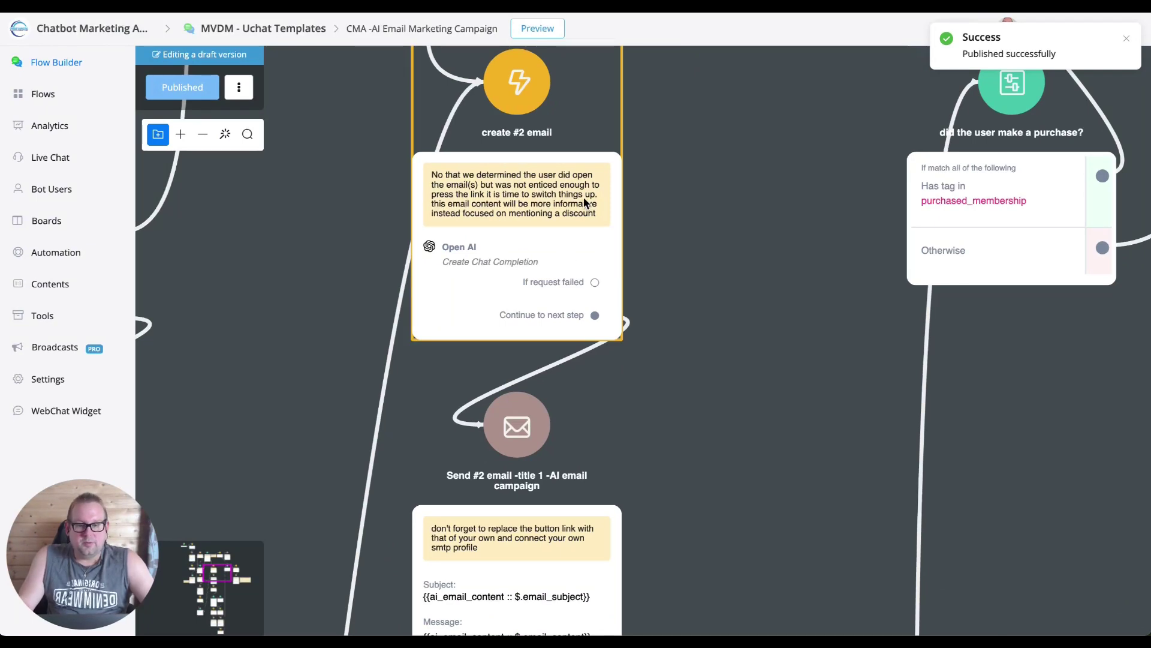
scroll(520, 186, up, 3)
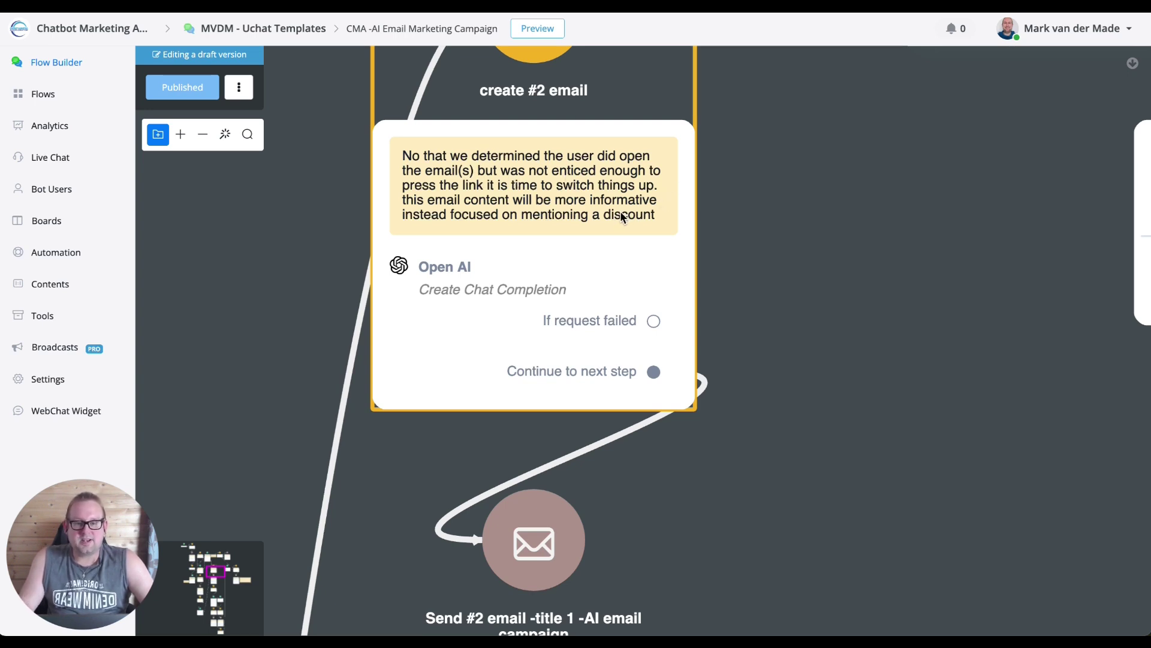
scroll(620, 214, down, 1)
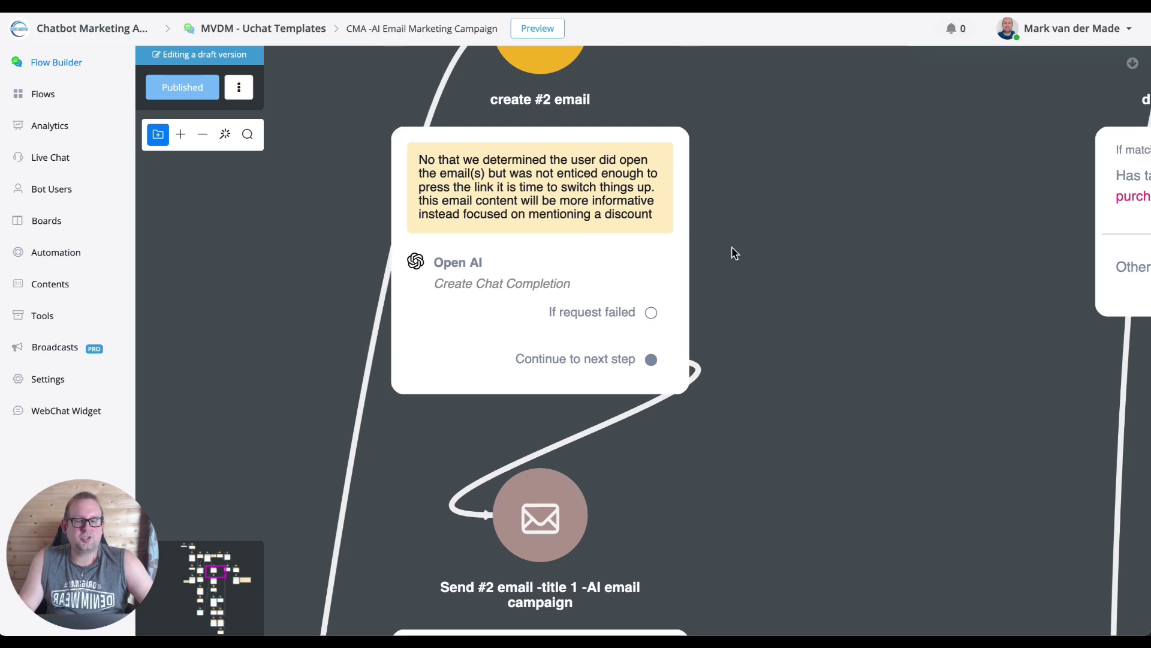
drag(788, 306, 797, 190)
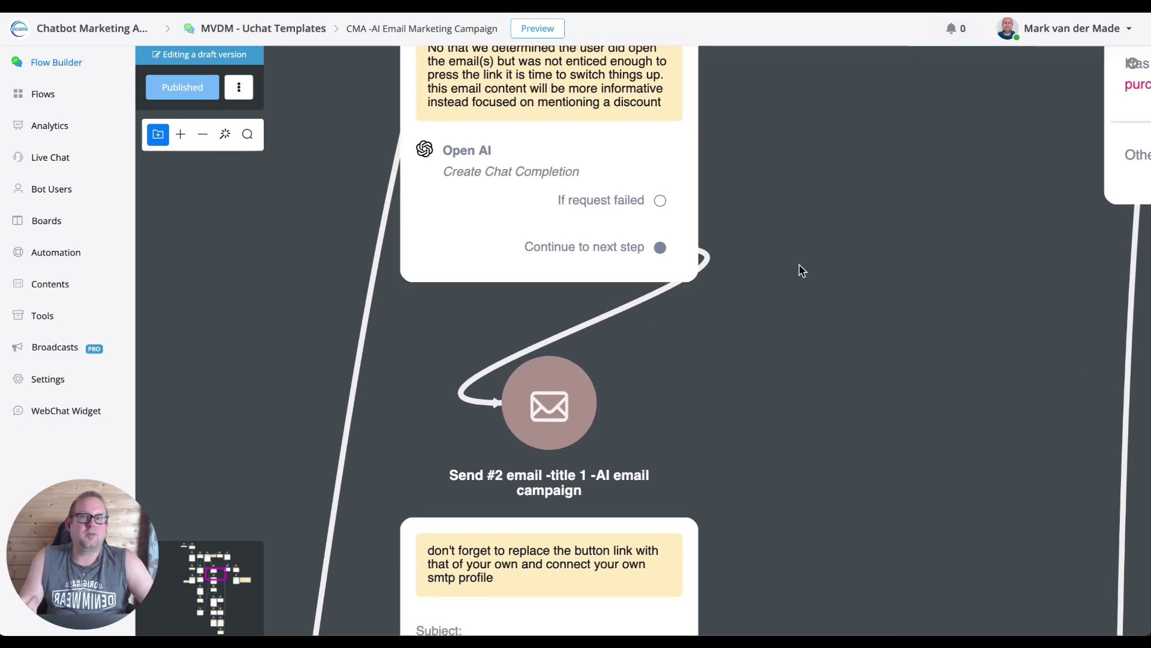
drag(799, 294, 779, 47)
scroll(725, 175, down, 1)
scroll(726, 179, down, 1)
drag(719, 206, 758, 334)
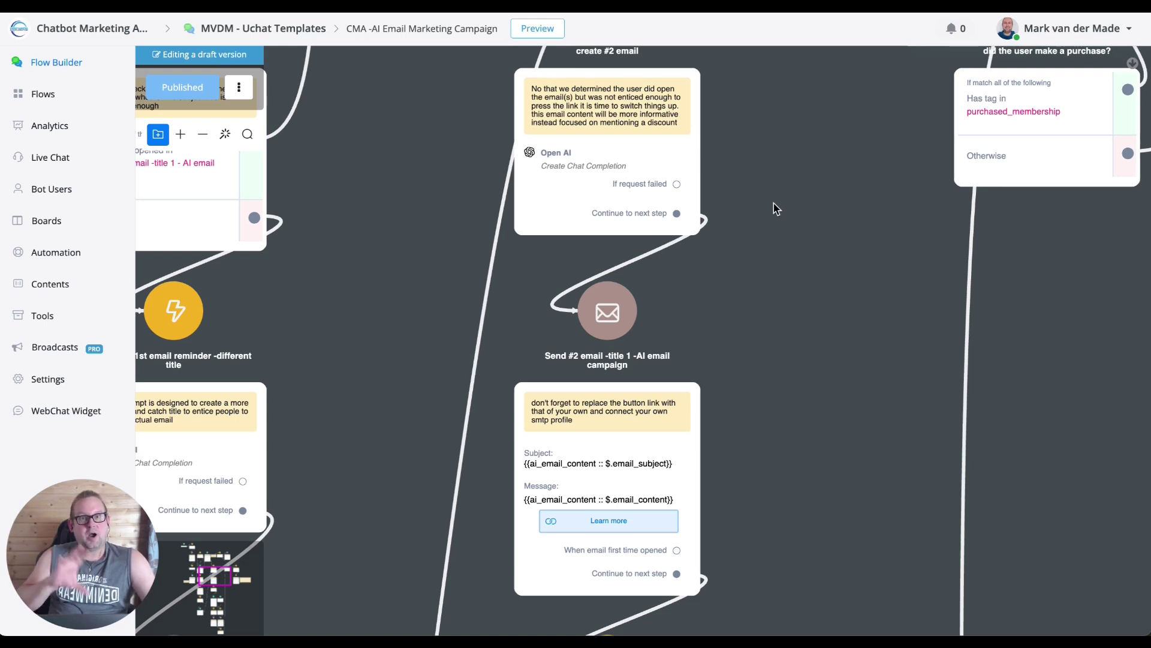
Examine the "Send #2 email -title 1" node with its "Learn more" button and the 4-hour wait that follows it.
scroll(681, 110, down, 3)
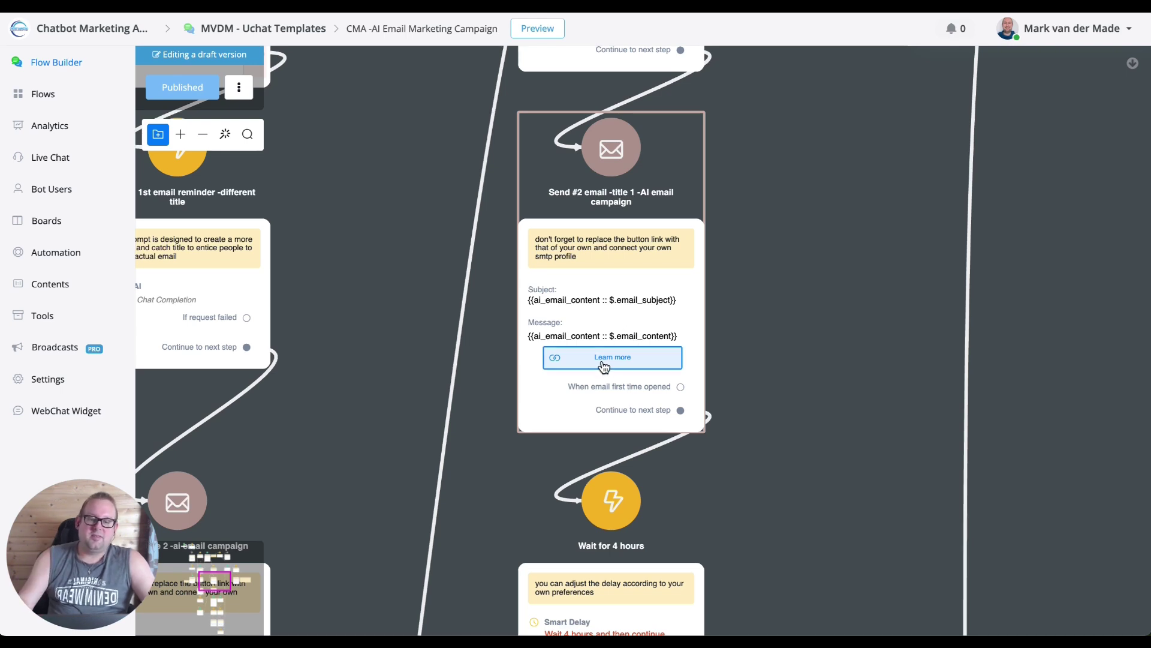
scroll(611, 361, up, 3)
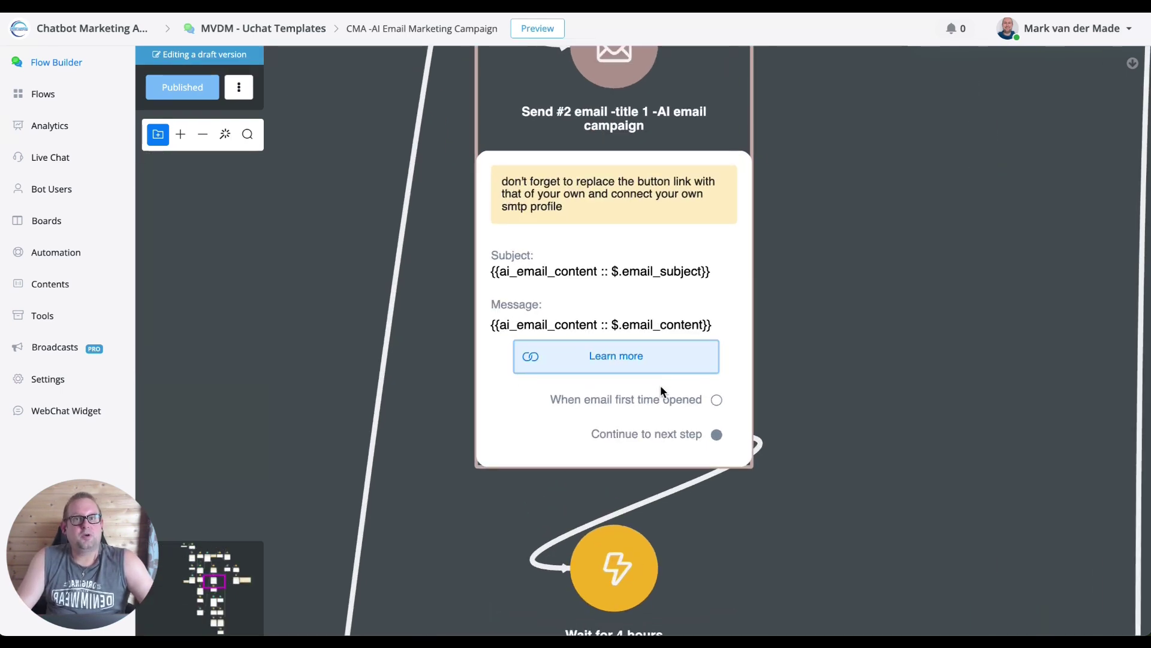
drag(881, 531, 837, 127)
scroll(732, 289, down, 4)
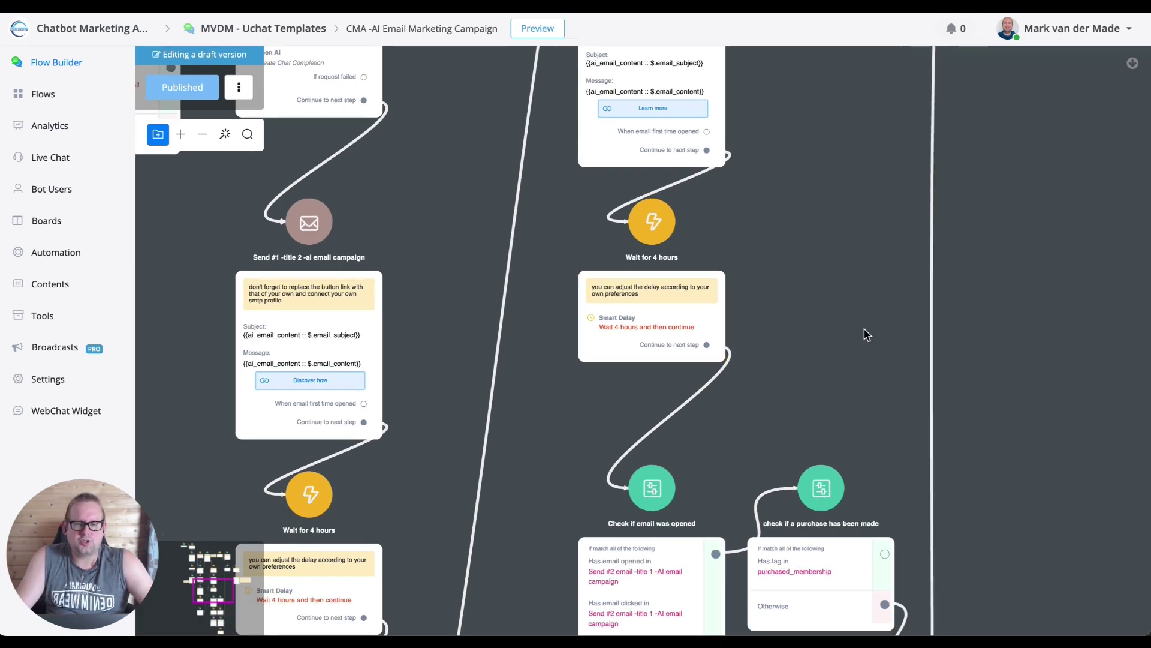
Follow the second email's opened and purchase checks through both "create #2 email" variants down to the final 4-hour wait.
scroll(864, 331, down, 3)
drag(407, 428, 370, 245)
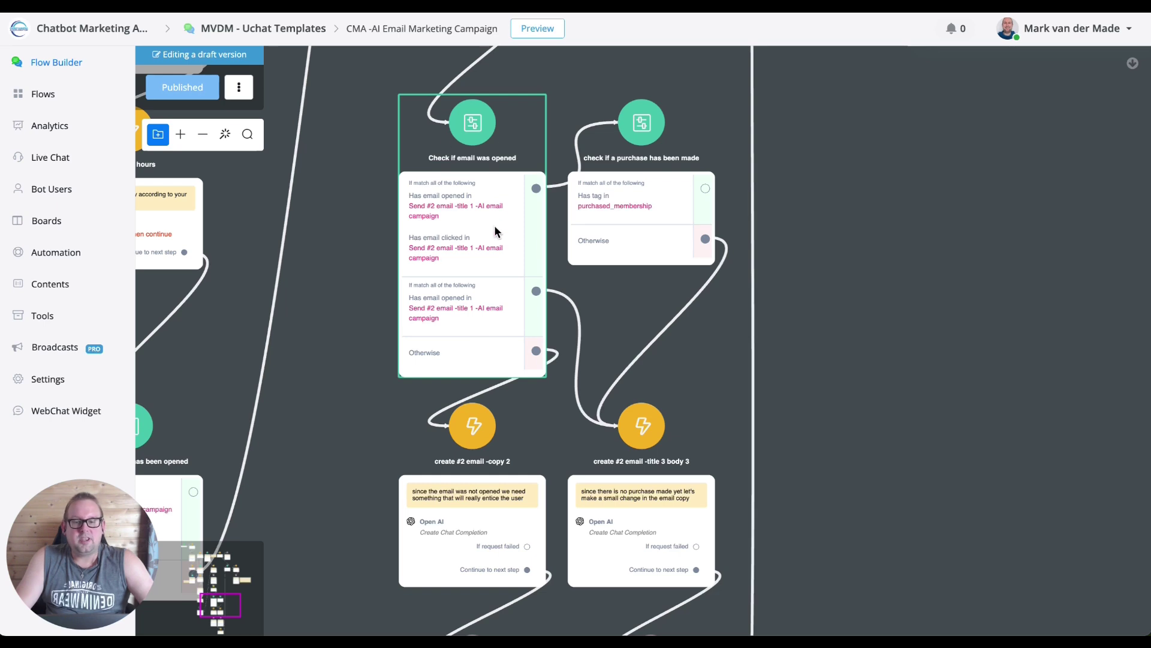
scroll(356, 376, down, 1)
scroll(356, 376, down, 5)
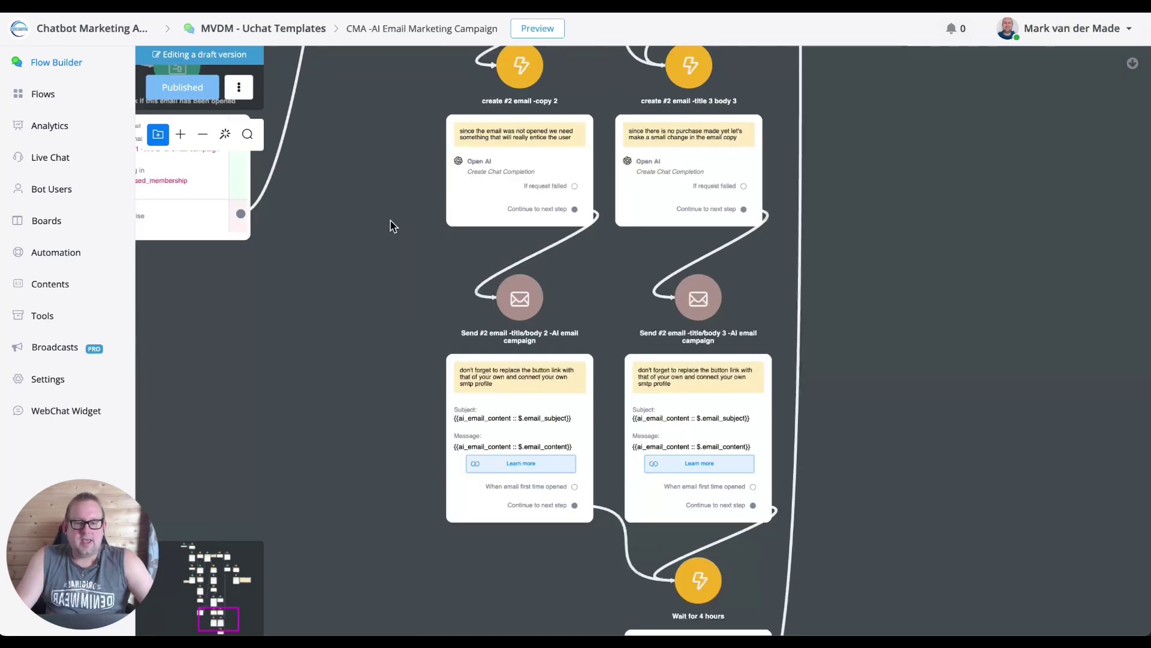
scroll(399, 229, down, 3)
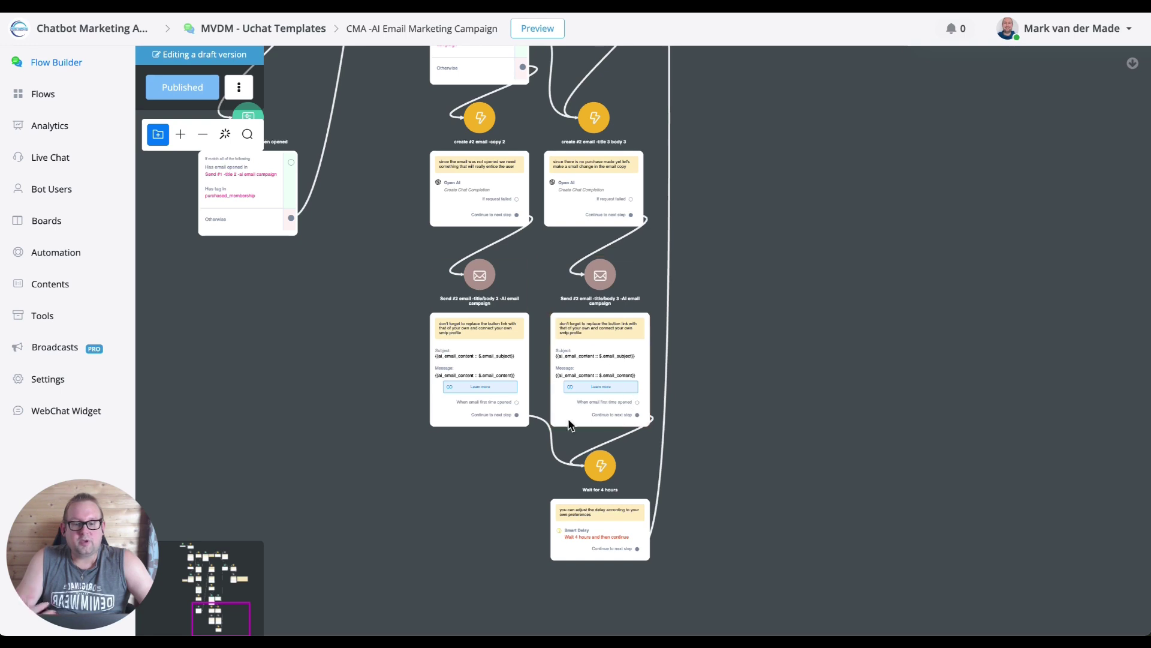
Trace the final wait's connection up to the "did the user make a purchase?" condition and its appreciation email branch.
scroll(812, 342, up, 10)
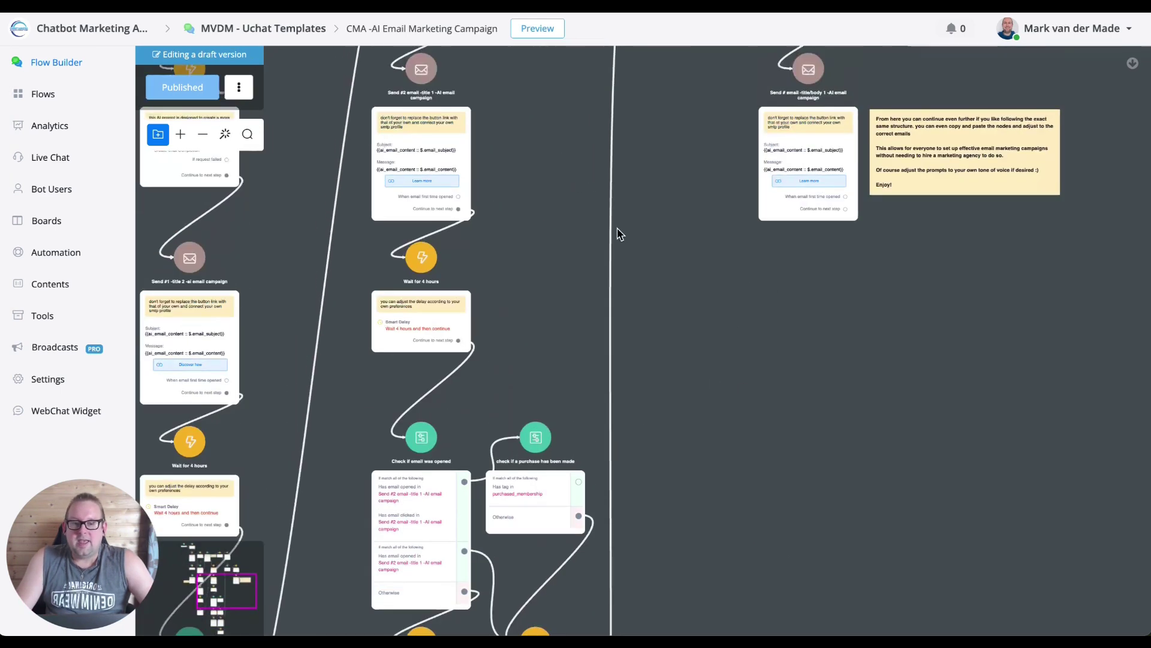
scroll(690, 249, up, 3)
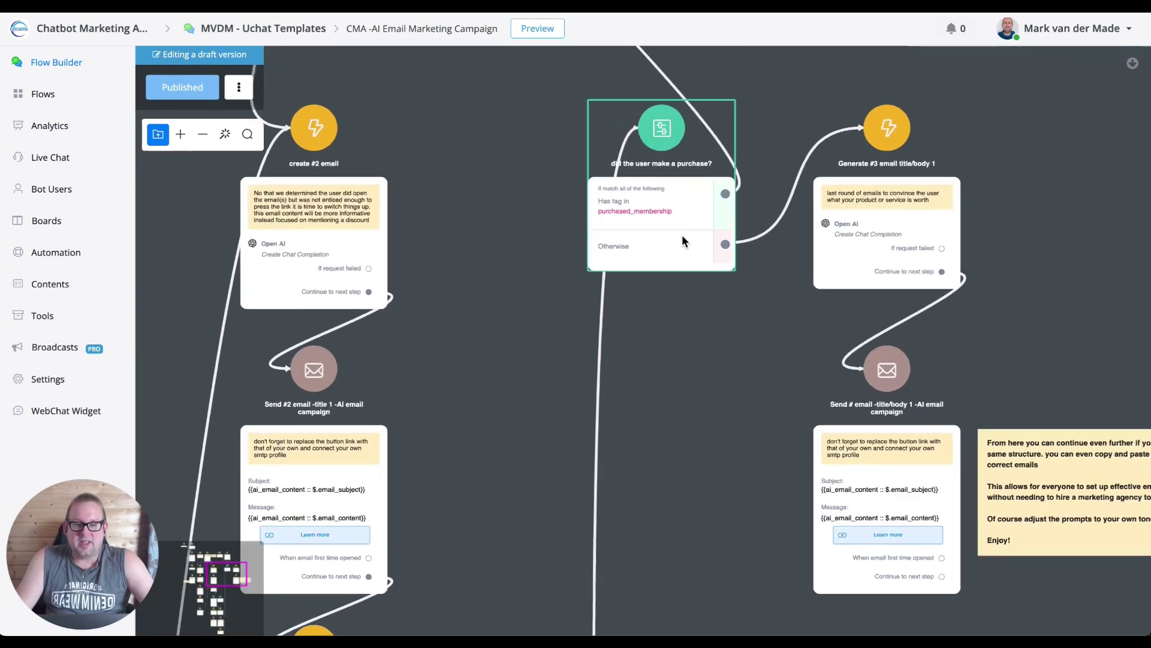
scroll(635, 193, up, 10)
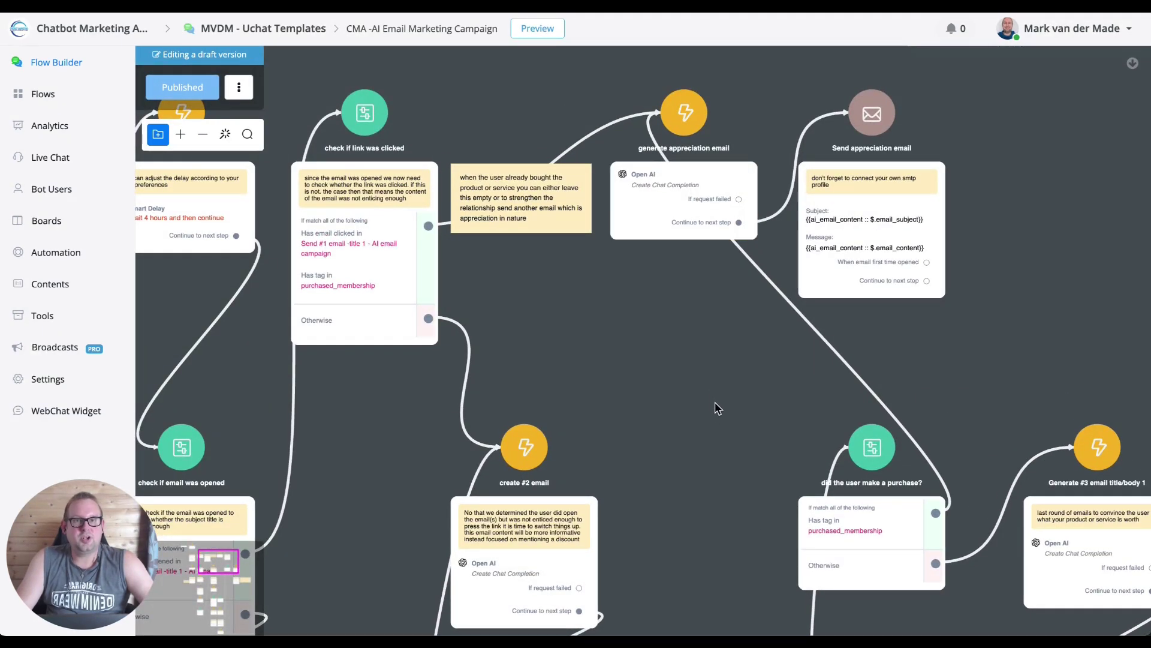
Follow the purchase condition's otherwise branch through the #3 email generation and sending nodes to the closing note.
scroll(521, 180, down, 10)
drag(623, 262, 469, 356)
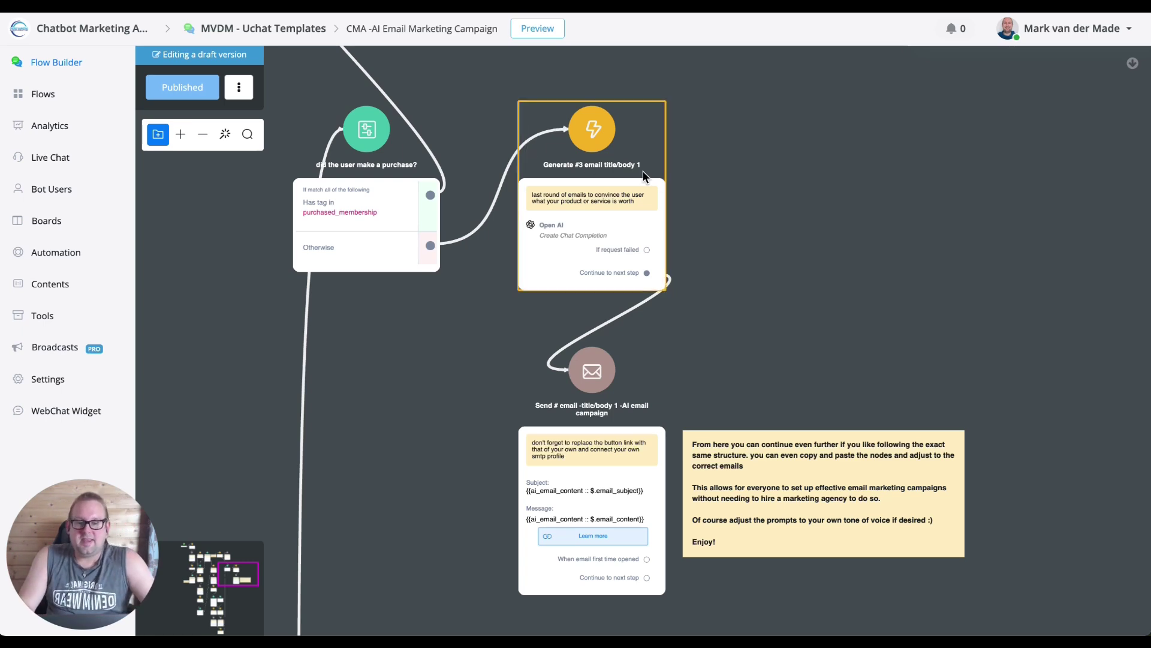
scroll(641, 173, up, 3)
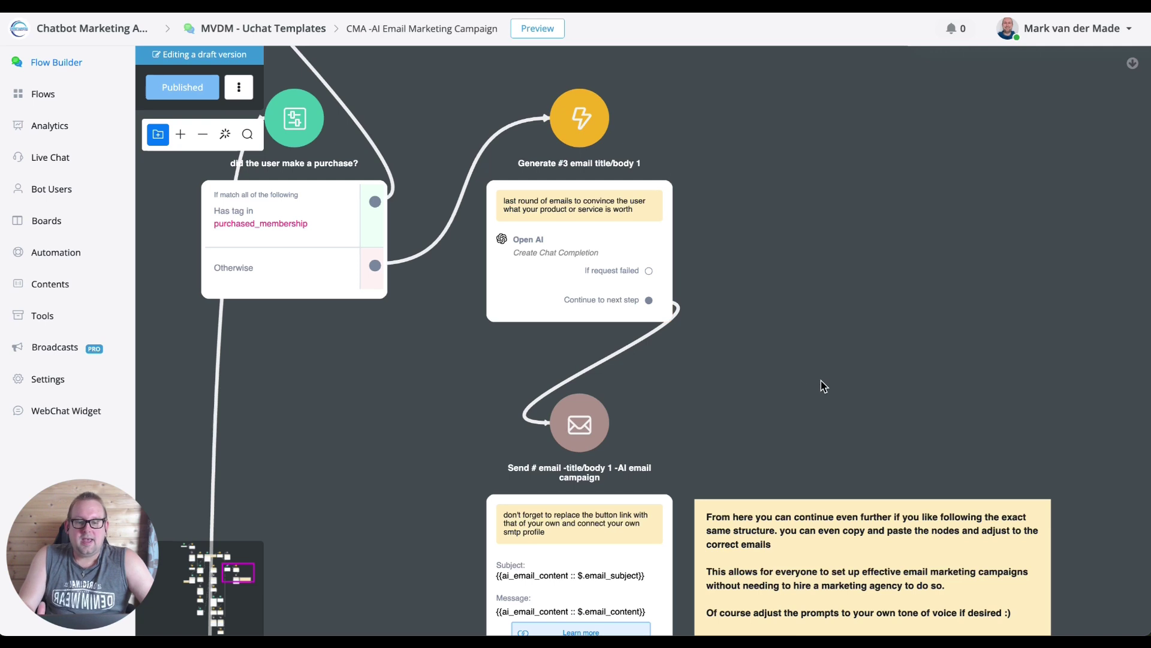
drag(822, 386, 747, 150)
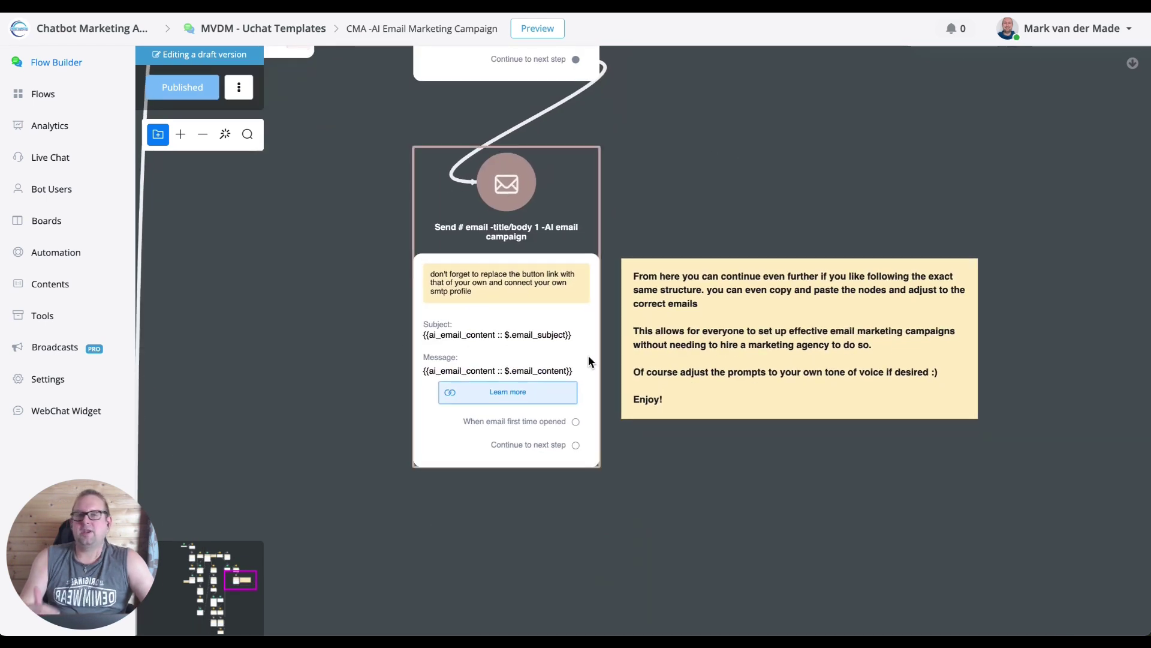
scroll(587, 345, down, 3)
Survey the layout of the whole campaign flow, from the Start node to the last email branches.
scroll(582, 348, down, 5)
drag(470, 490, 852, 354)
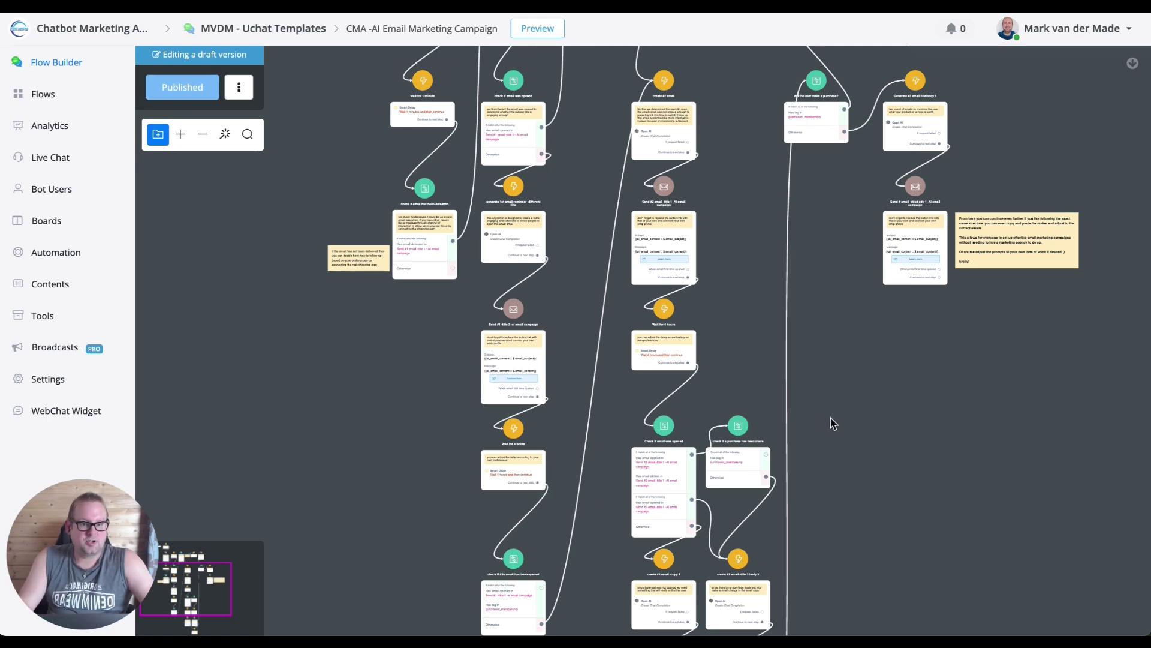
drag(989, 406, 636, 428)
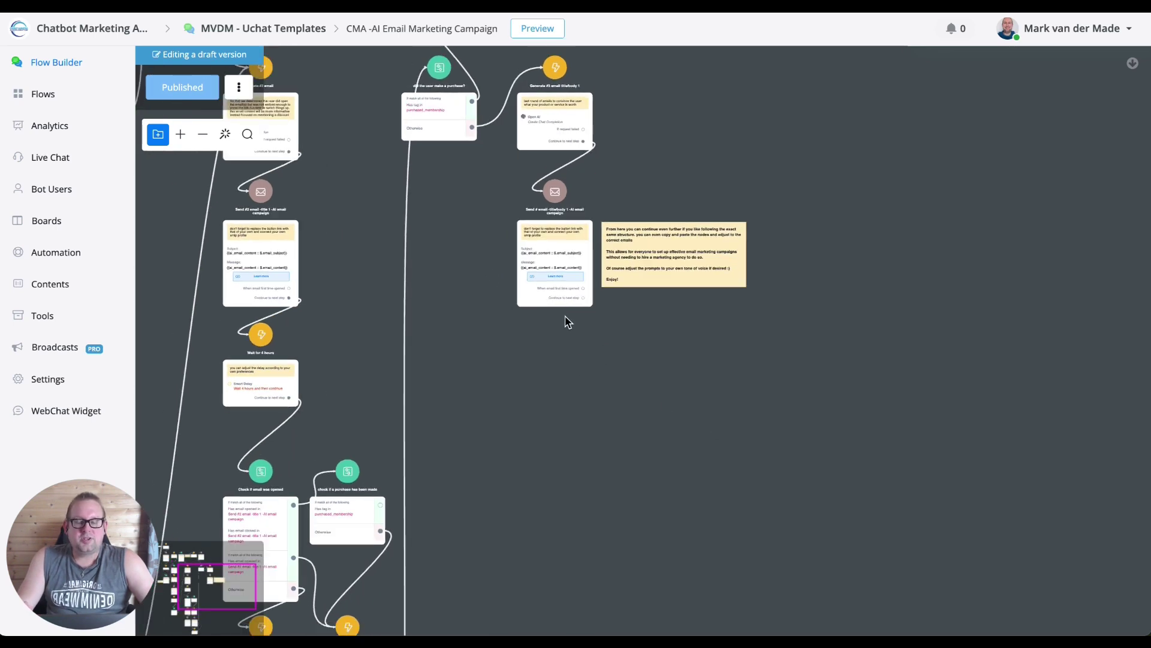
scroll(565, 326, down, 4)
scroll(568, 336, down, 2)
drag(573, 416, 780, 455)
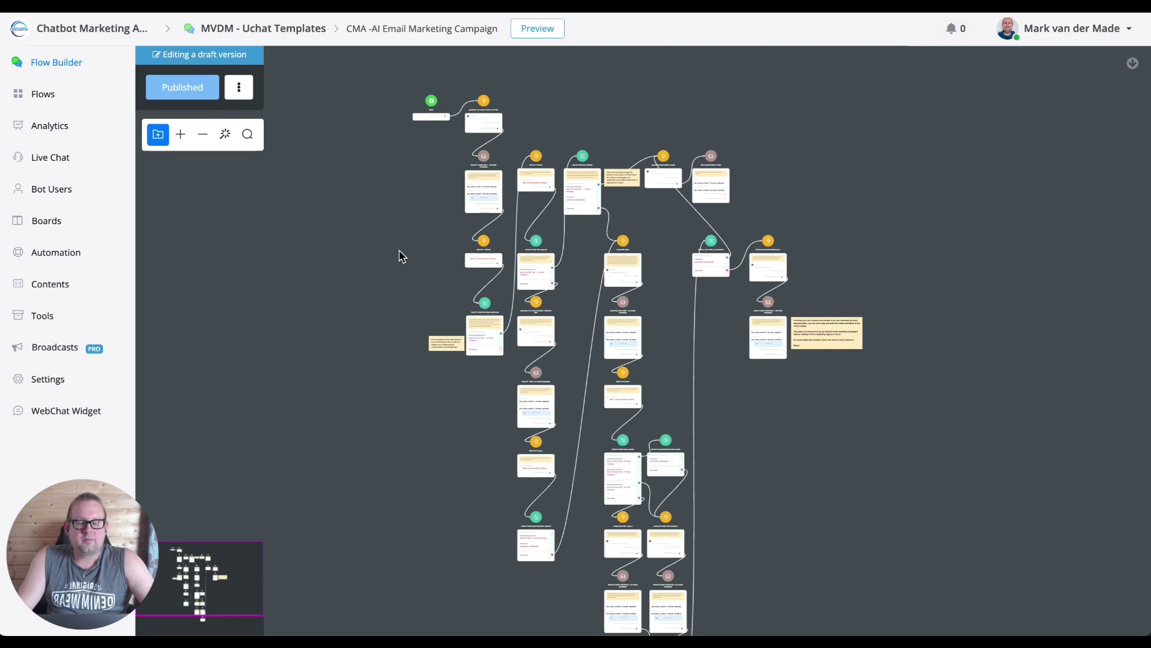
Run a web popup preview from the "generate 1st email content and title" node, and close the preview chat.
drag(401, 256, 463, 405)
scroll(538, 262, up, 3)
scroll(535, 259, up, 5)
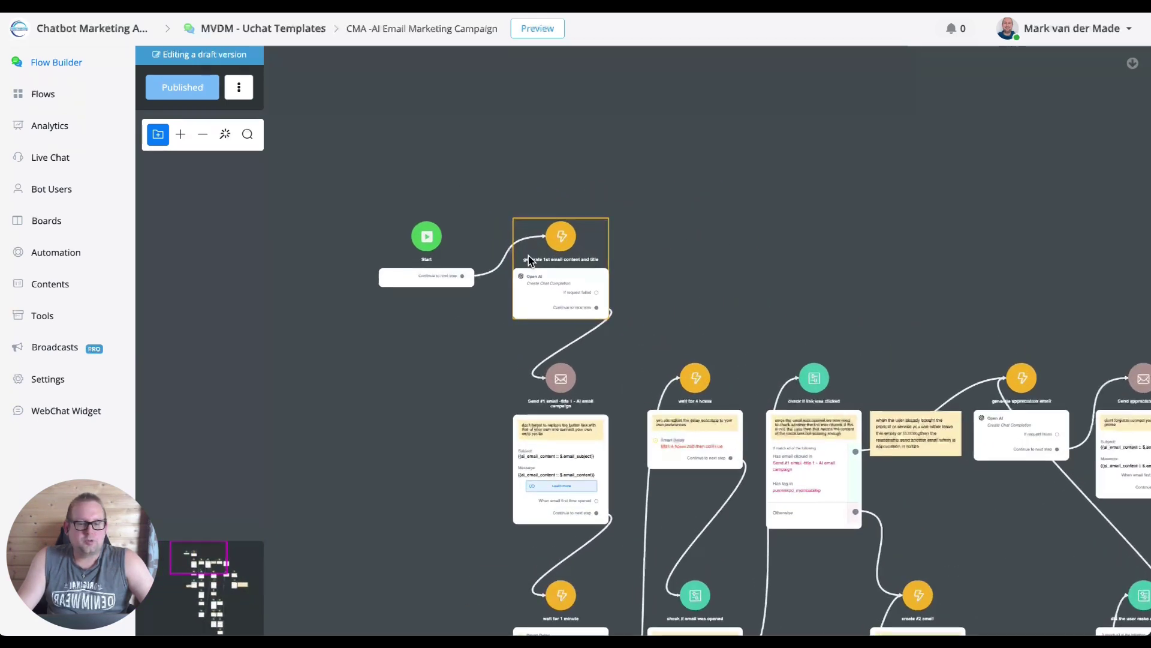
click(517, 283)
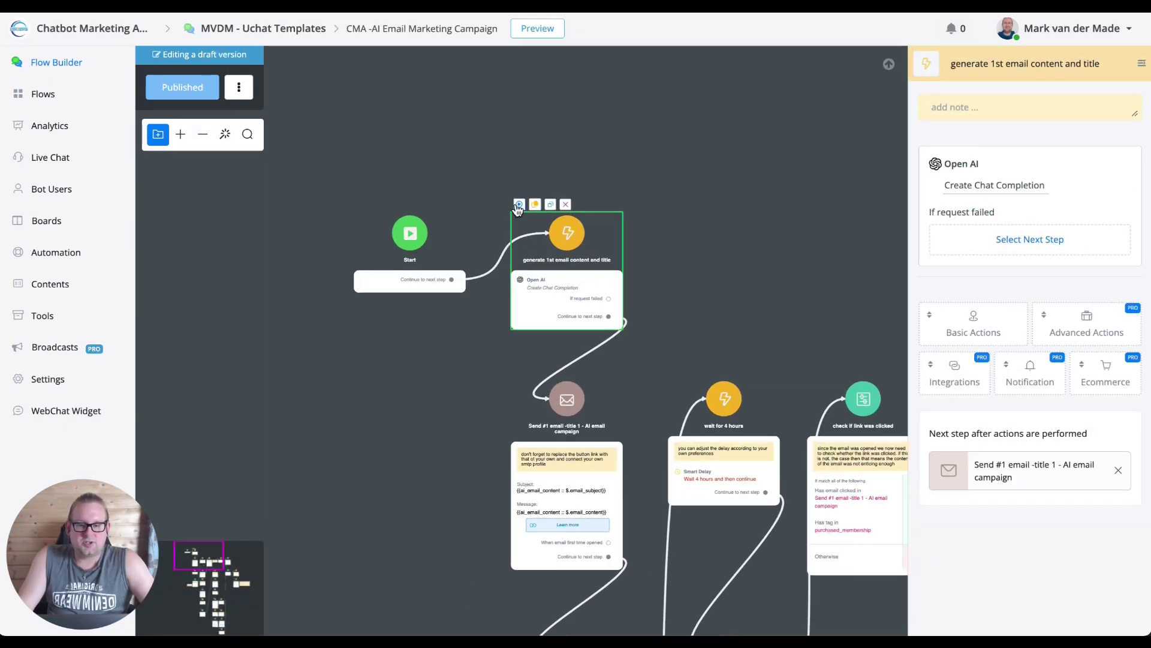
click(519, 205)
click(596, 181)
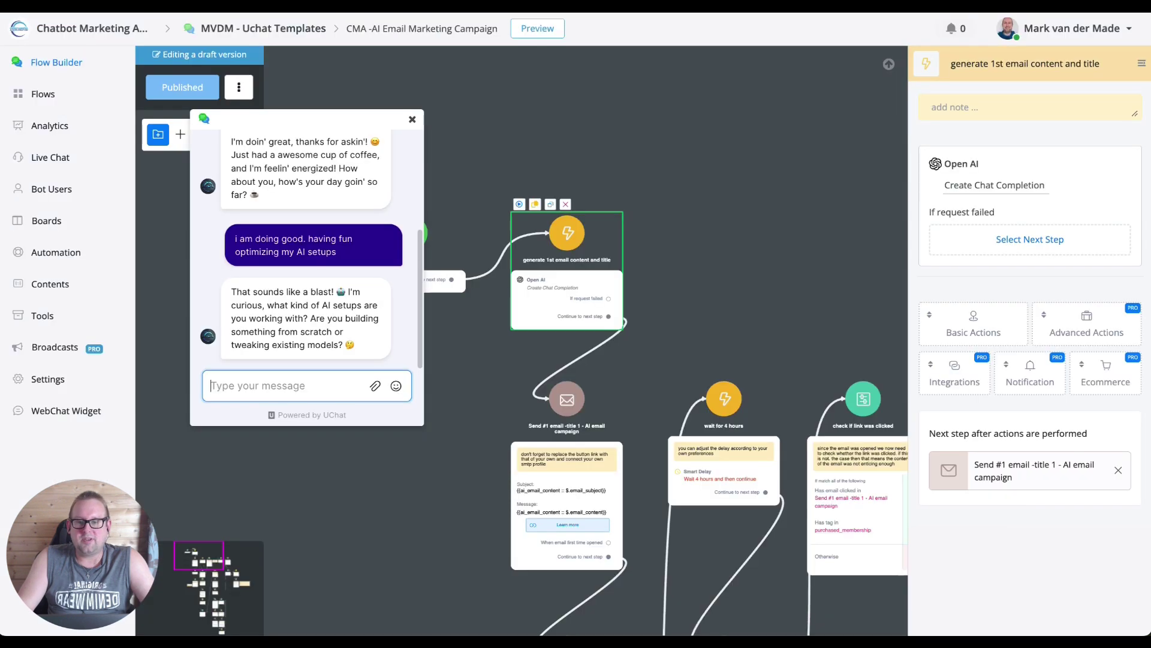
click(412, 124)
Run a web popup preview starting from the "create #2 email" node.
drag(440, 472, 135, 243)
drag(812, 336, 460, 293)
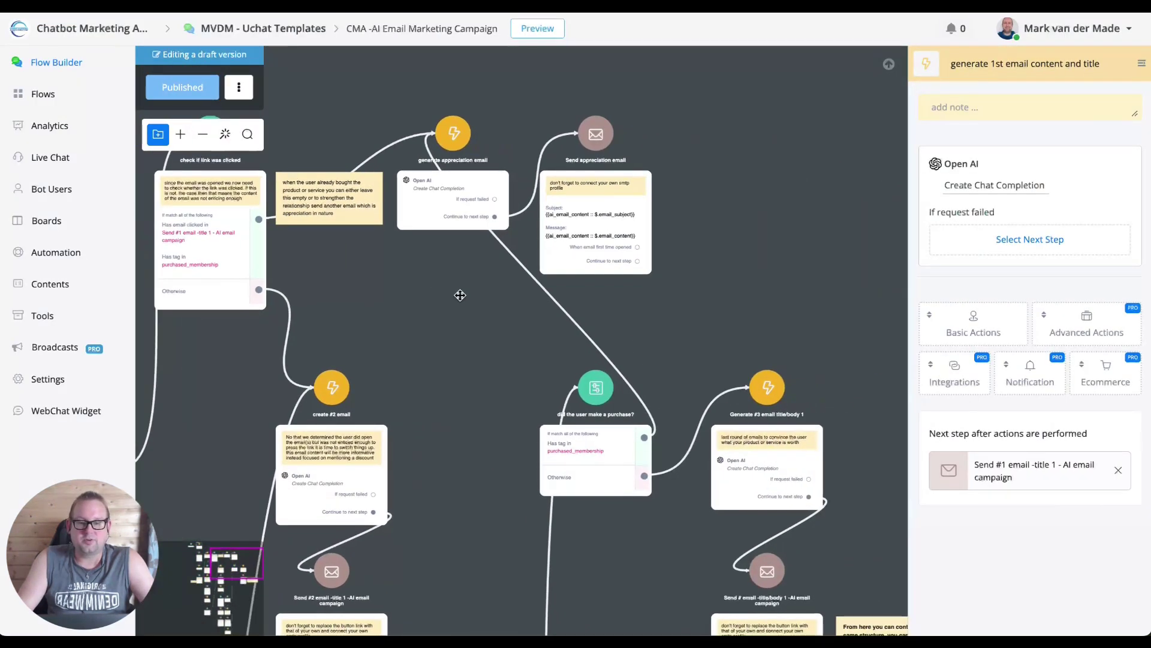
drag(473, 398, 689, 138)
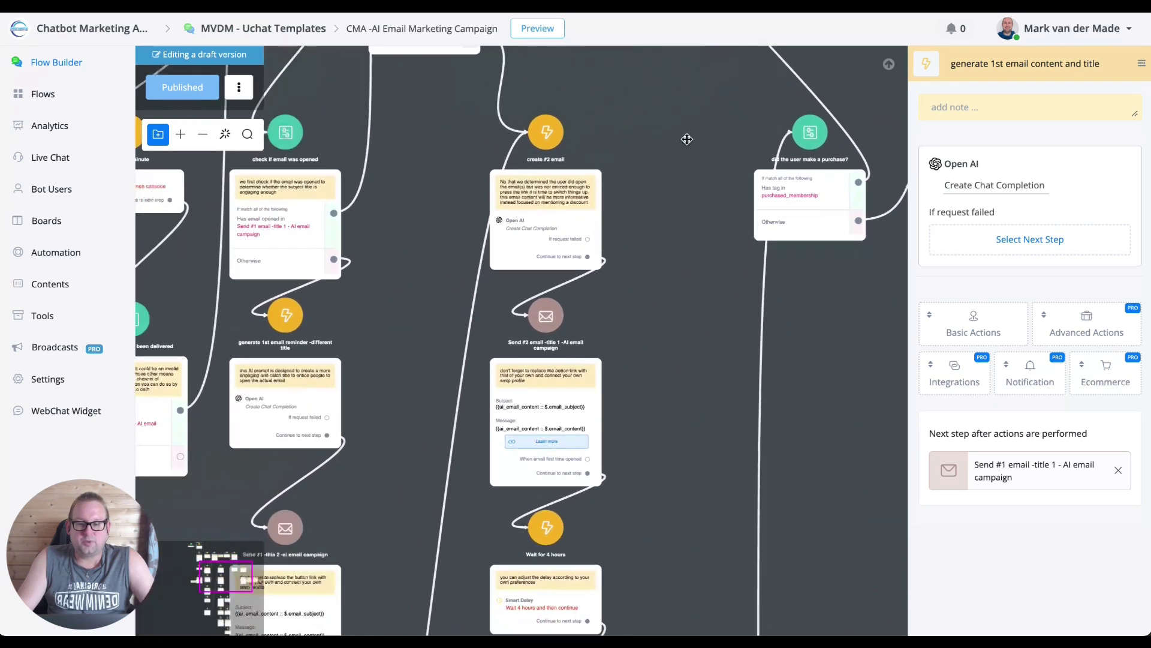
drag(663, 231, 627, 249)
scroll(527, 181, up, 3)
click(444, 165)
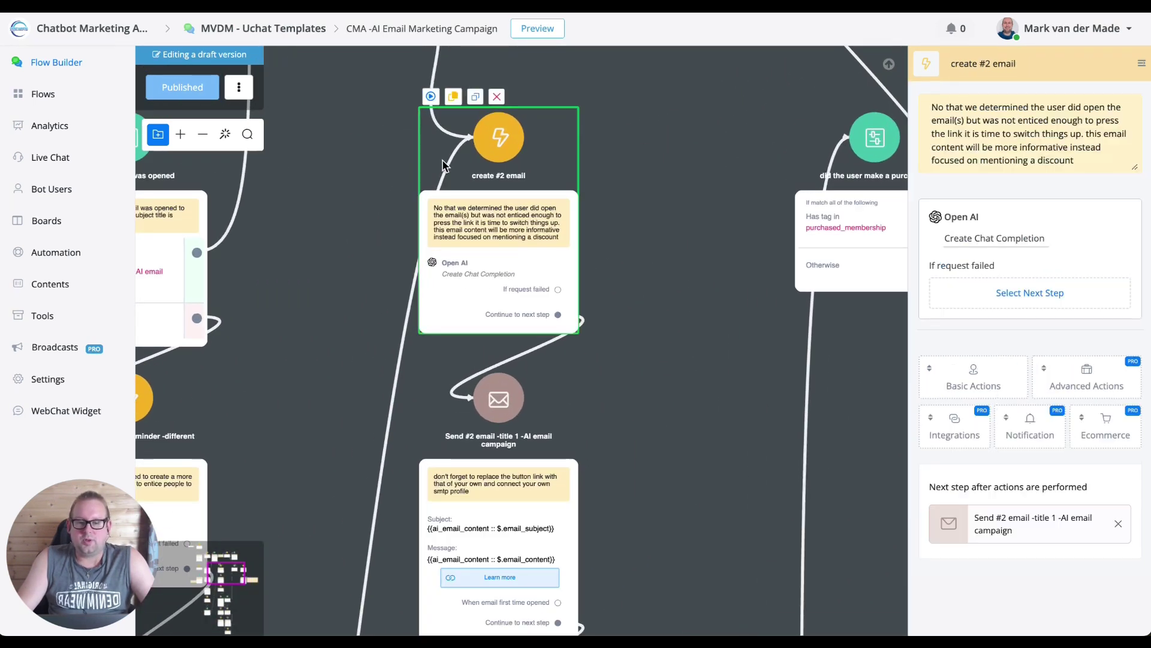
click(431, 96)
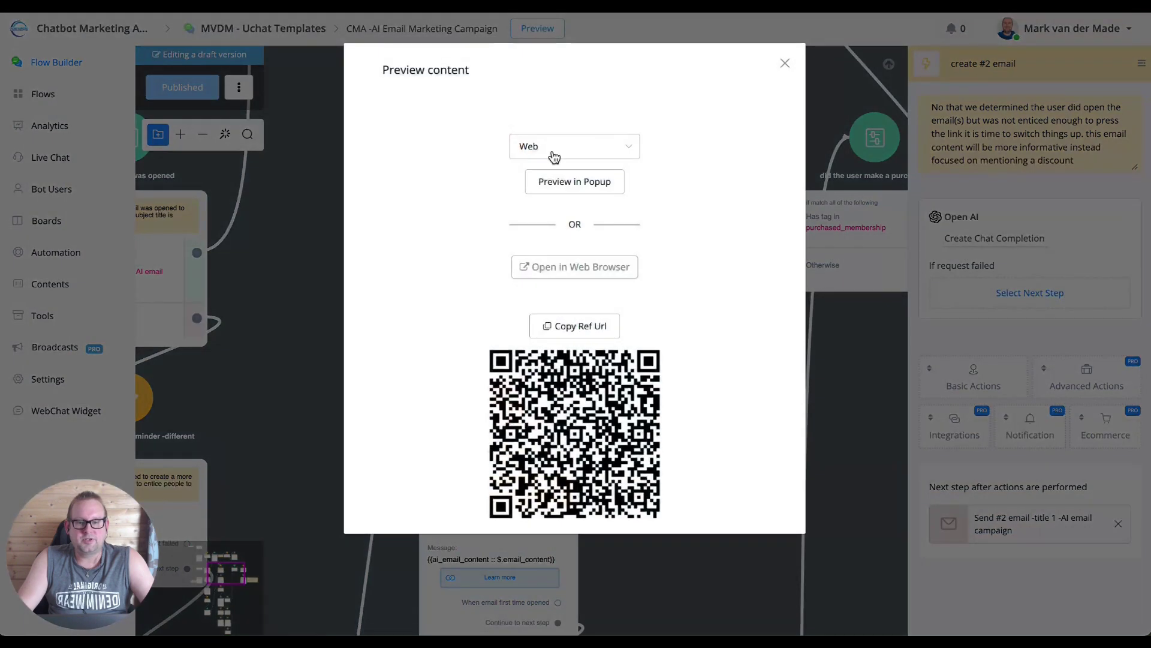
click(591, 183)
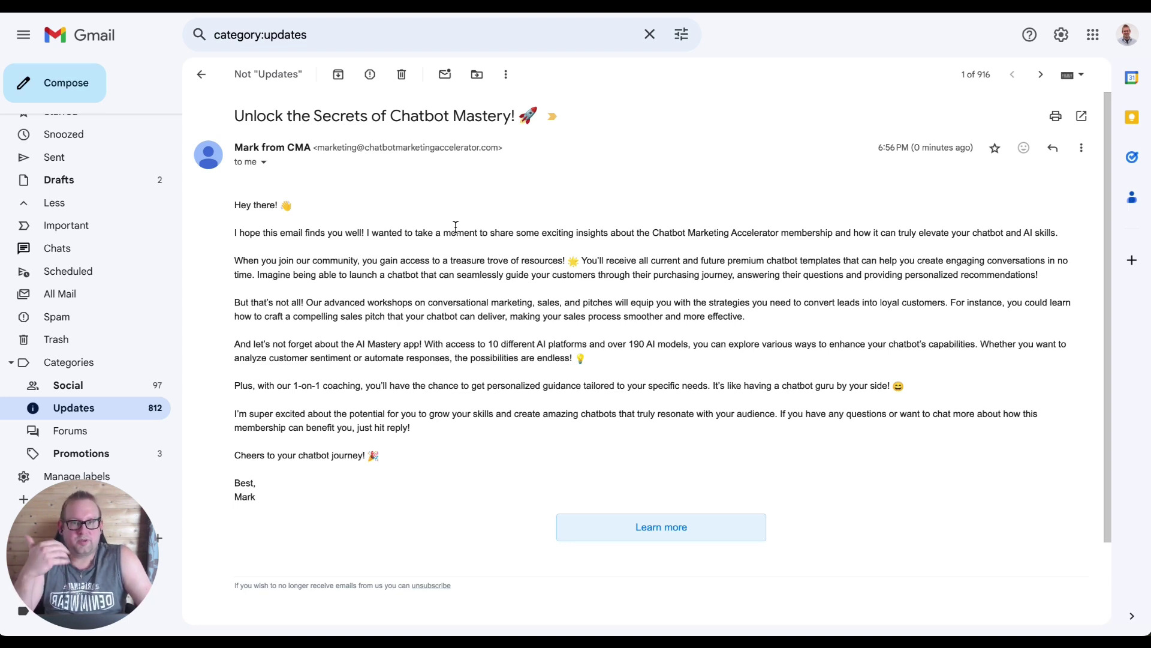
Read the opening paragraphs of the received "Unlock the Secrets of Chatbot Mastery!" email in Gmail, and close the UChat preview chat.
drag(230, 230, 1037, 281)
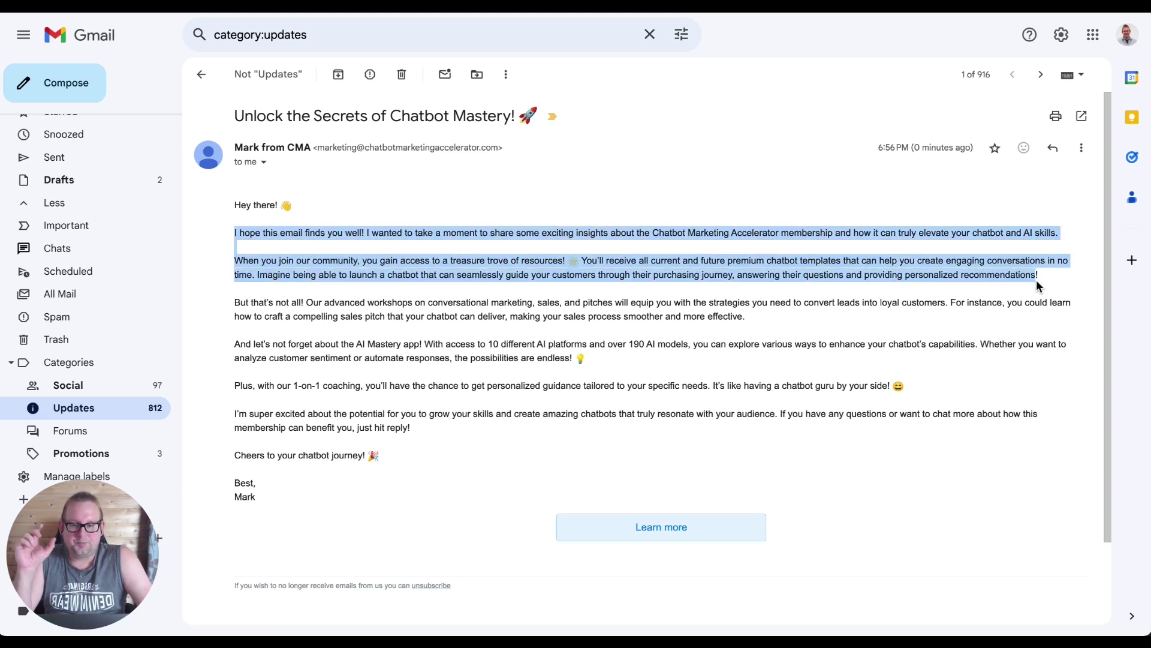
drag(1036, 279, 910, 462)
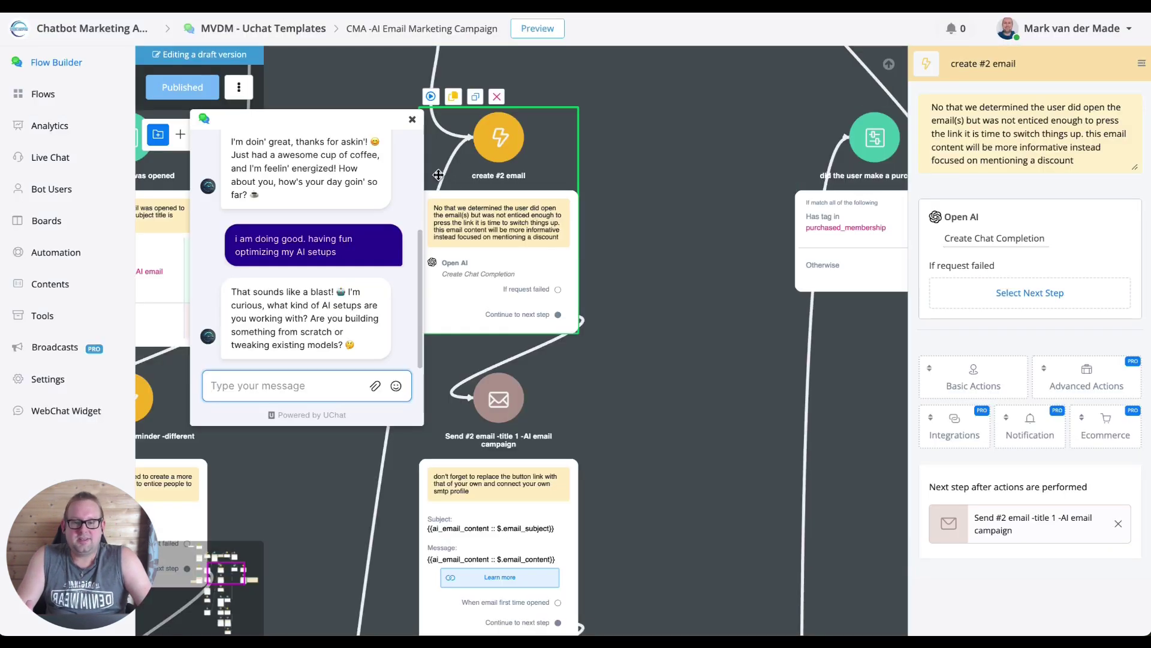
click(412, 120)
Open the "create #2 email -copy 2" and "create #2 email -title 3 body 3" nodes below the second opened check to compare their settings.
scroll(676, 383, down, 3)
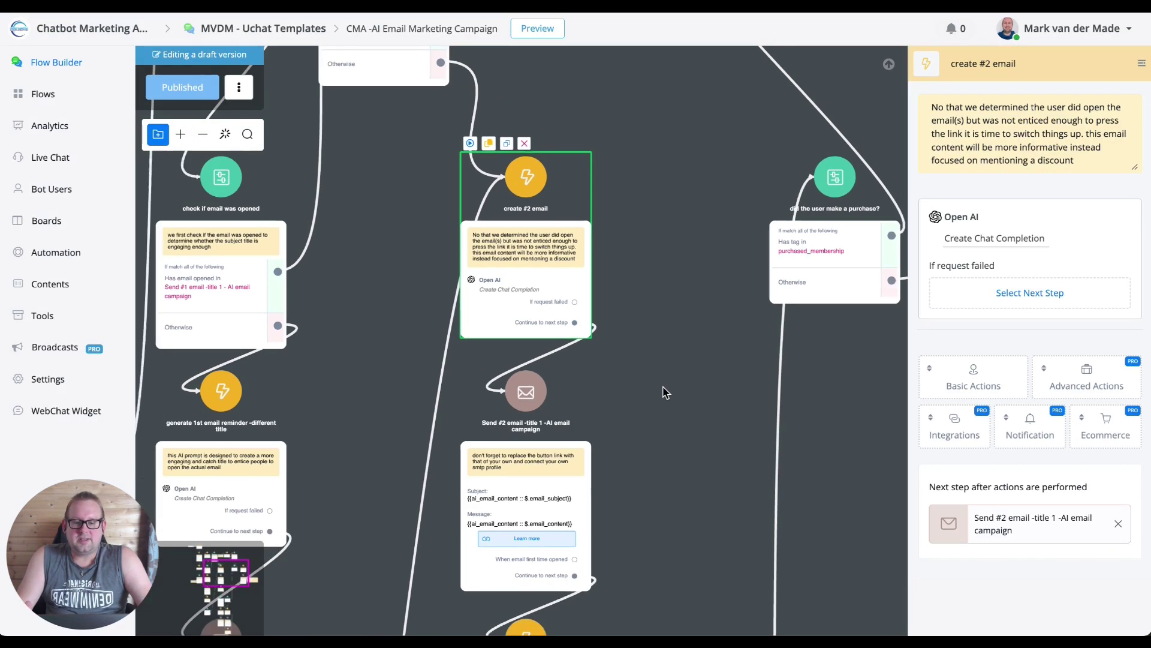
drag(683, 454, 596, 268)
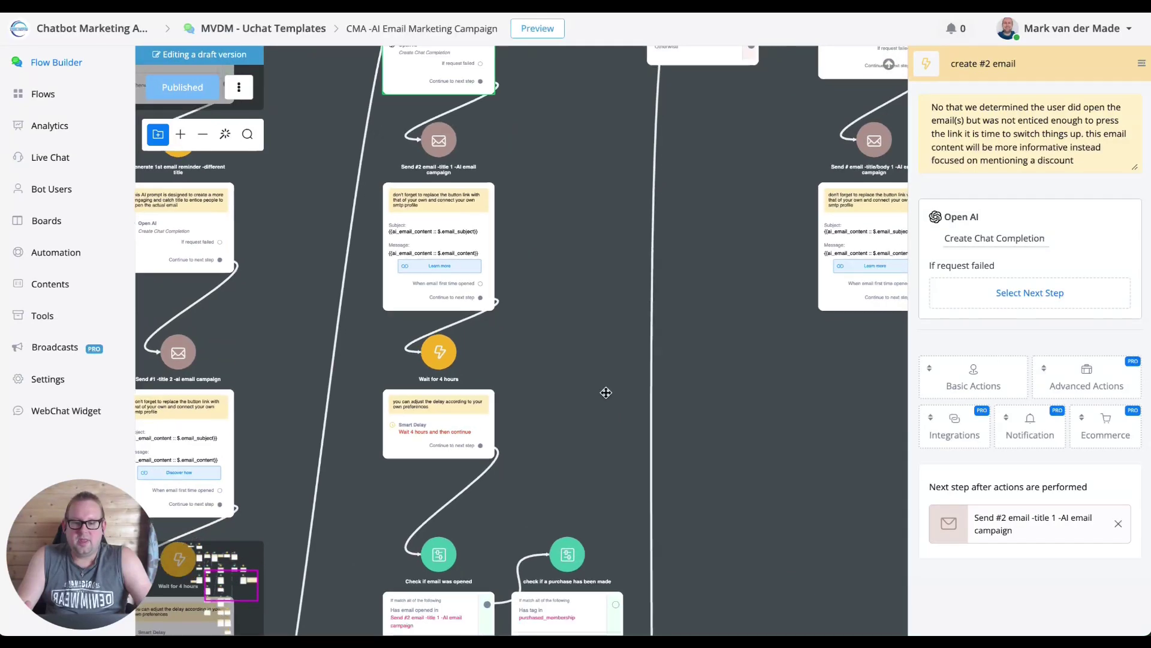
drag(606, 391, 641, 34)
drag(787, 356, 766, 156)
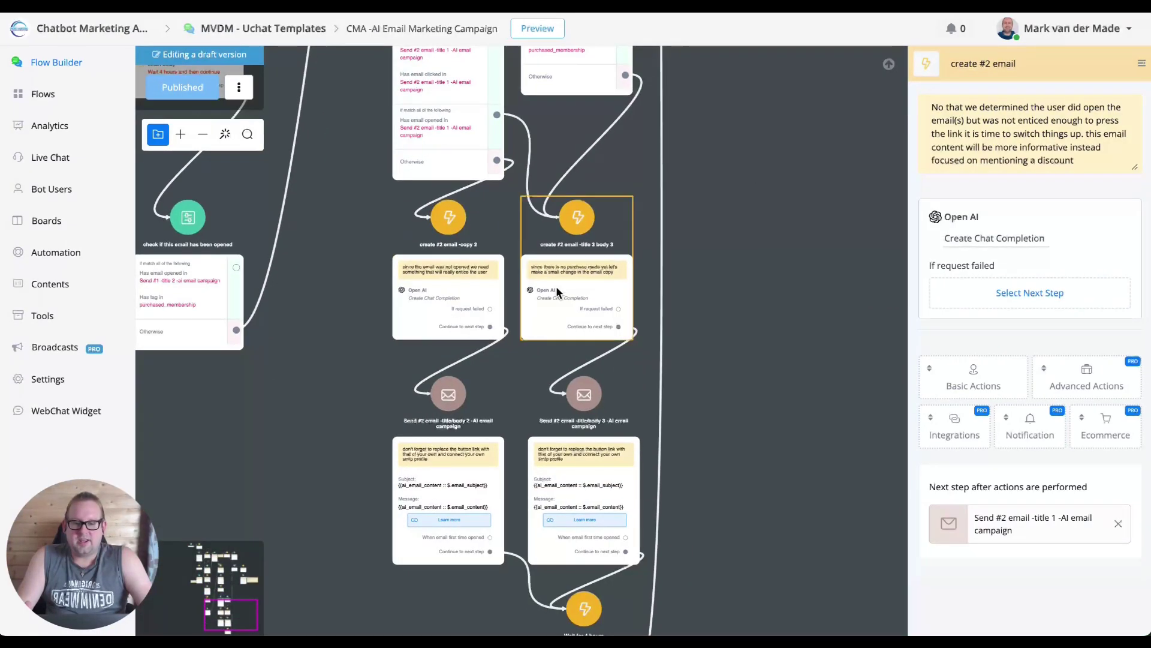
click(429, 286)
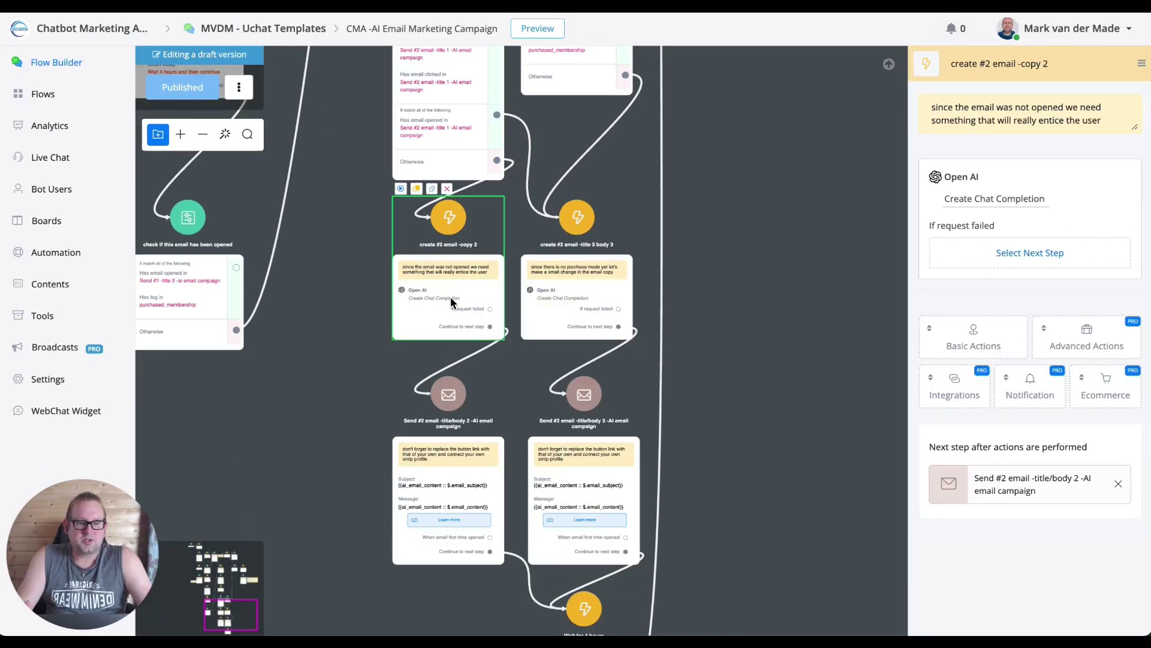
click(568, 269)
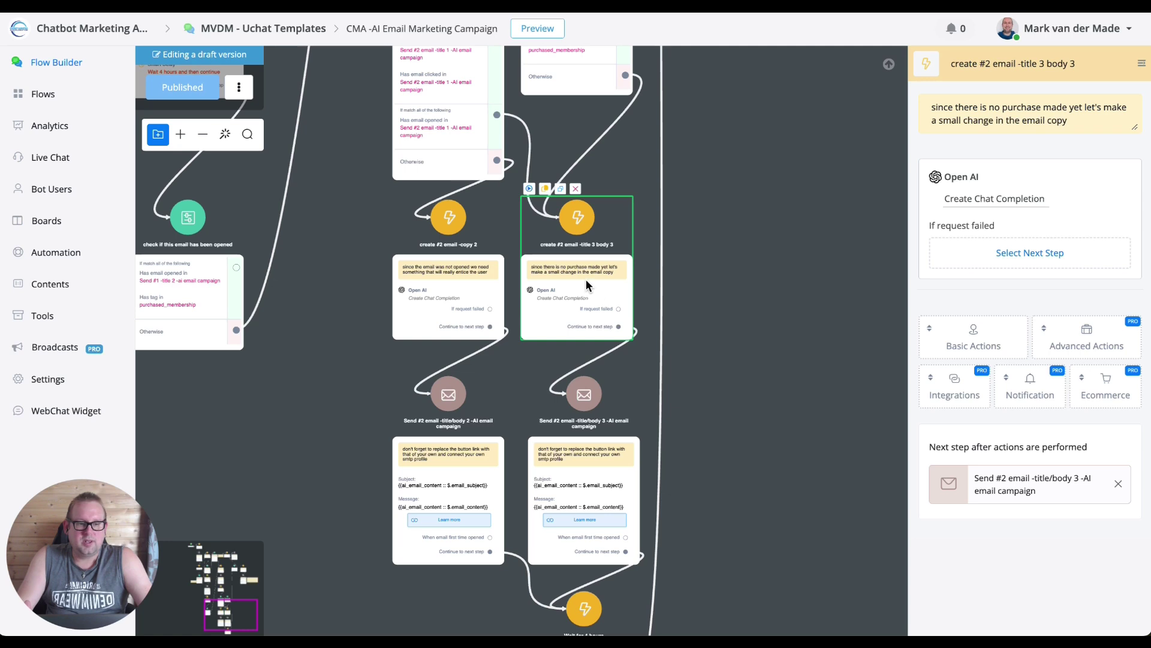
Run a web popup preview from the "create #2 email -title 3 body 3" node and switch to Gmail for the received email.
click(529, 189)
click(576, 180)
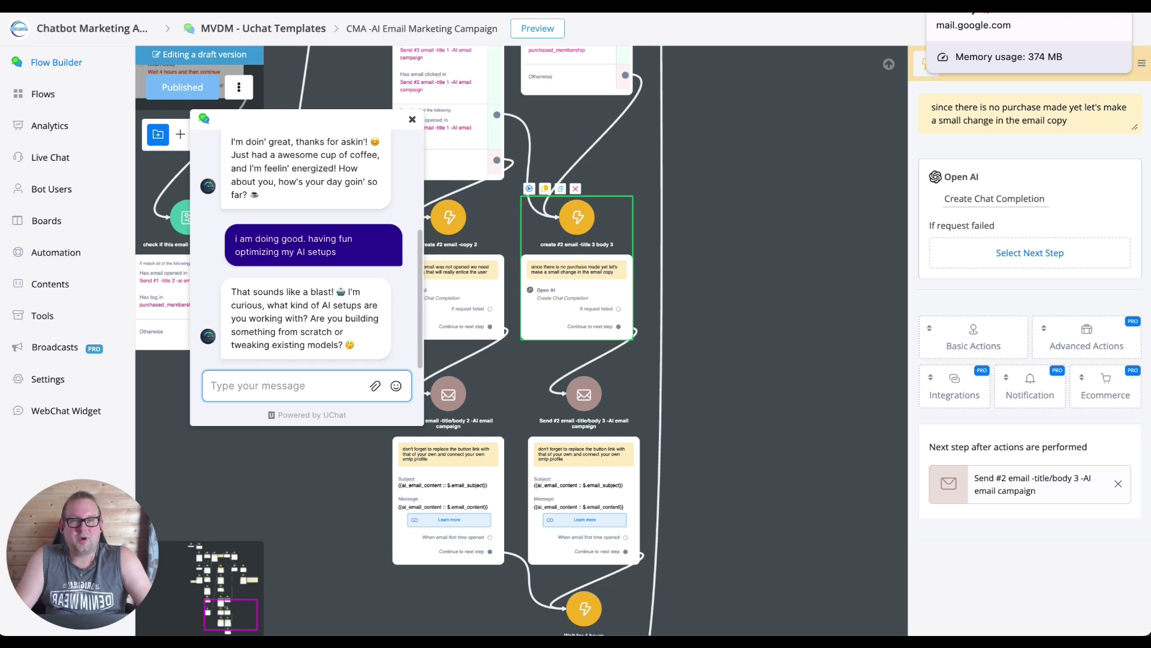
click(983, 6)
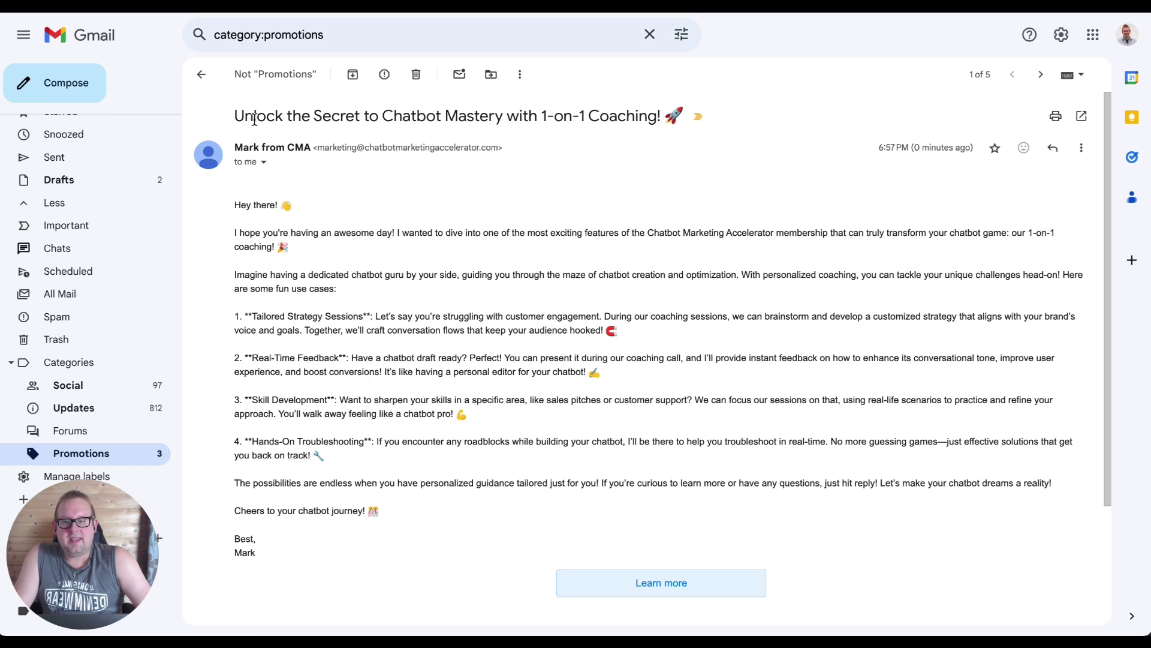
Read the subject and opening lines of the "Unlock the Secret to Chatbot Mastery with 1-on-1 Coaching!" email, and close the UChat preview chat.
drag(236, 116, 690, 130)
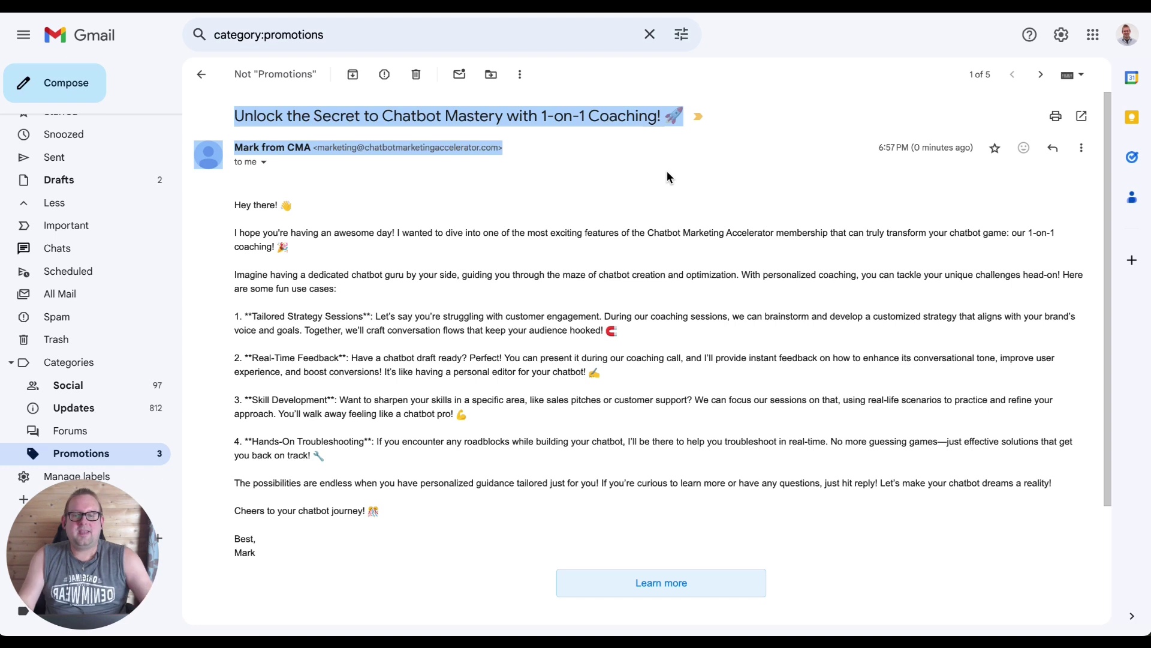
double_click(348, 117)
click(349, 117)
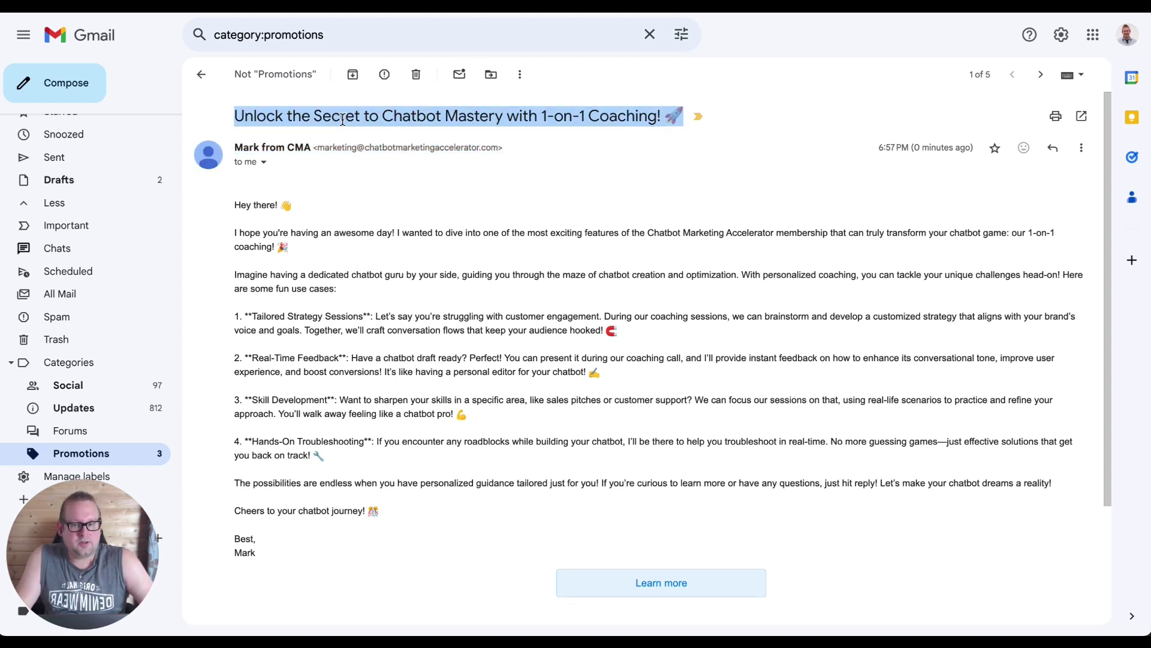
click(298, 254)
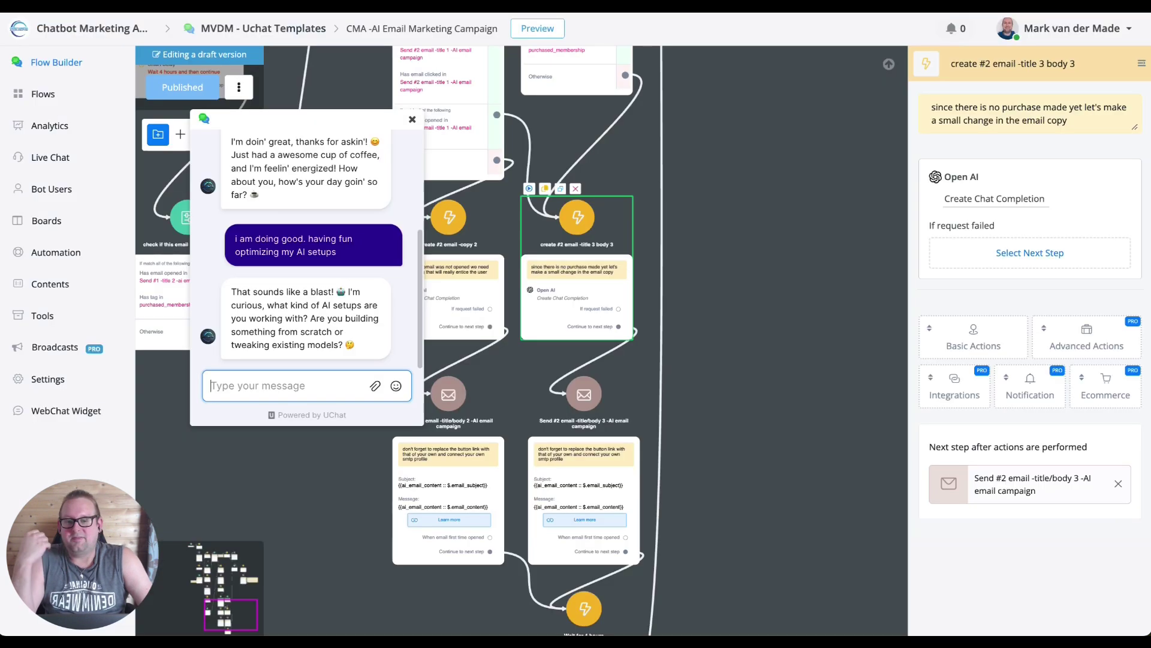
click(412, 122)
Open the "Generate #3 email title/body 1" node and run a web popup preview from it.
scroll(689, 264, up, 10)
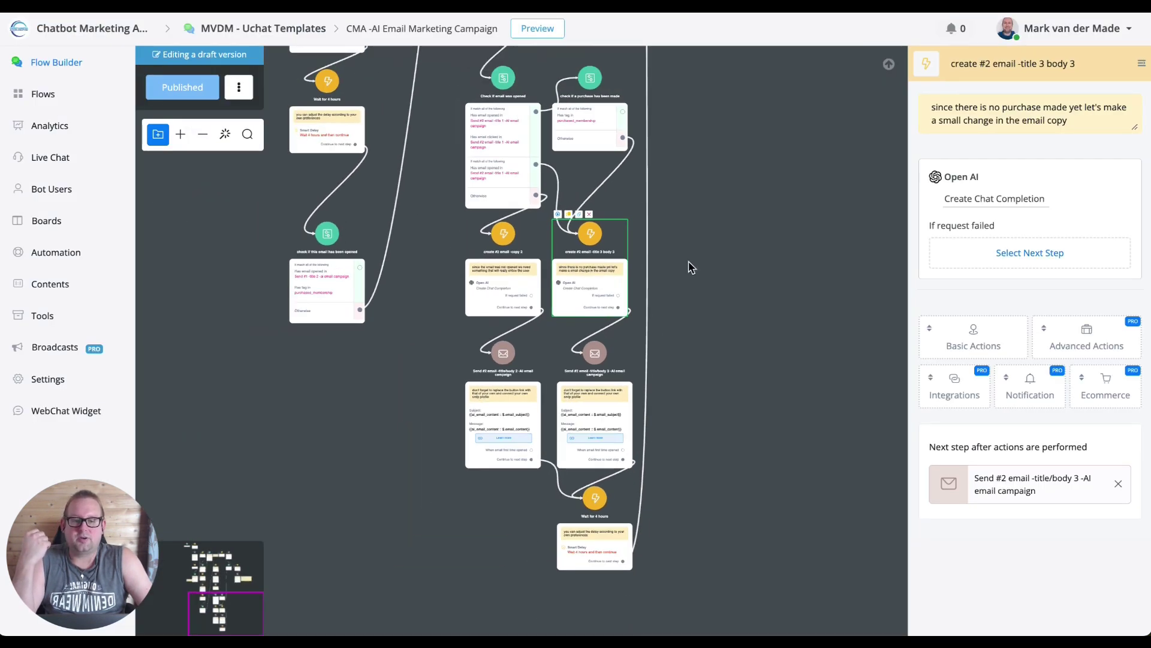
drag(641, 292, 570, 465)
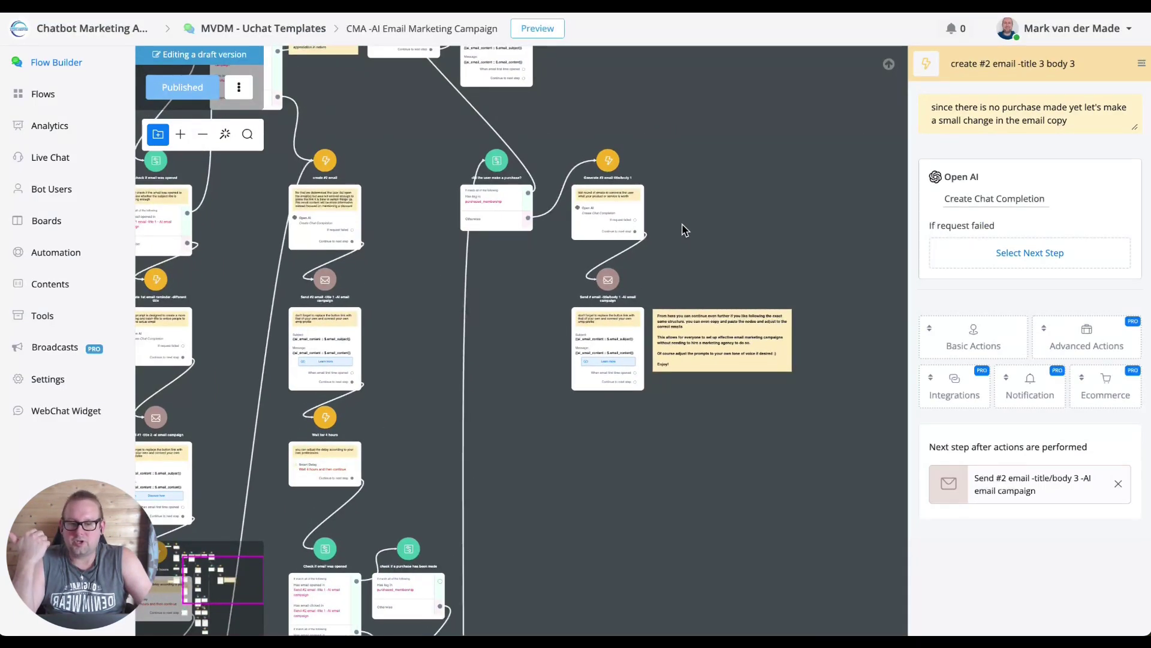
drag(683, 228, 621, 311)
click(587, 304)
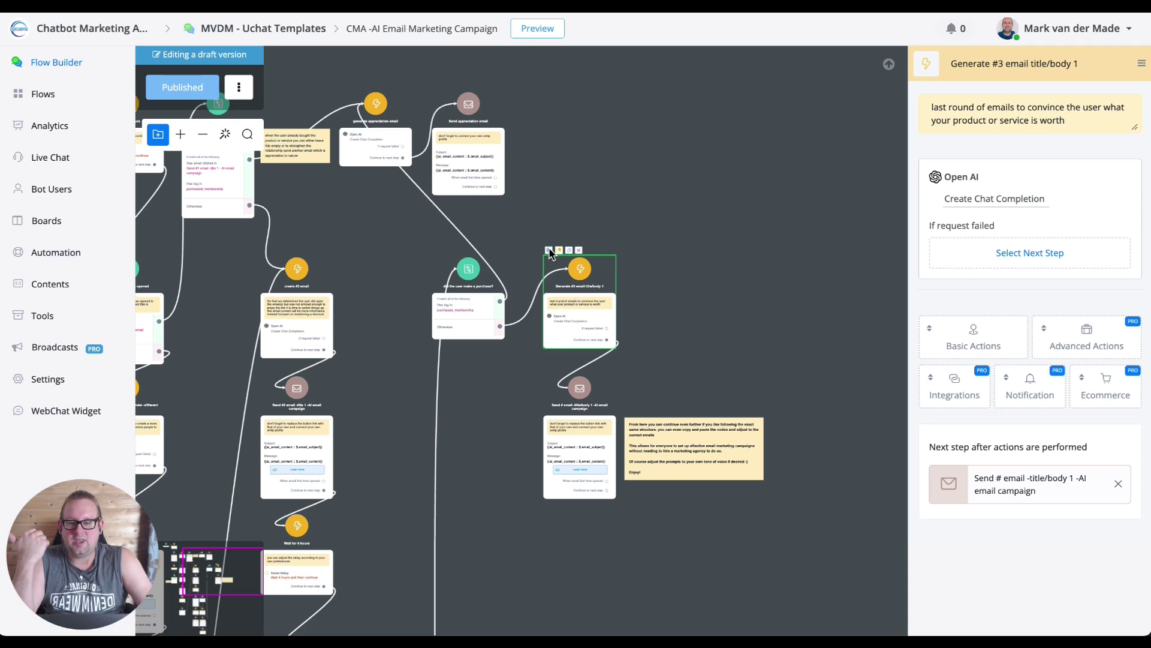
click(537, 28)
click(605, 181)
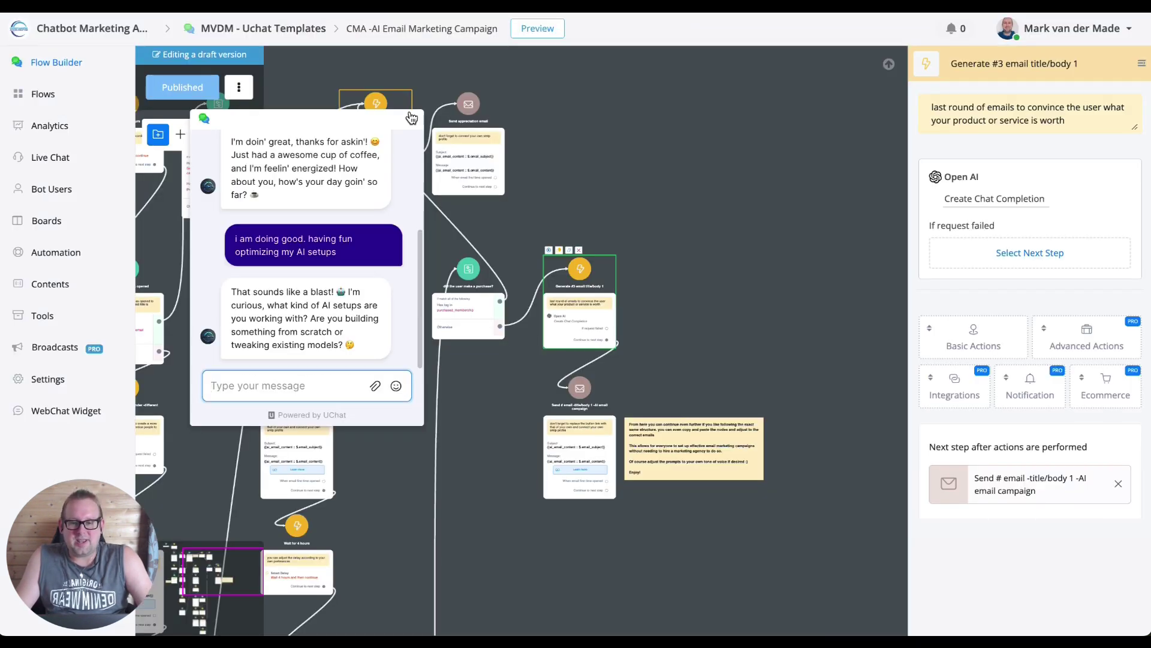
Close the preview chat and look over the complete email campaign flow from the start node to the final note.
scroll(410, 125, down, 6)
drag(581, 262, 812, 188)
scroll(682, 327, down, 3)
drag(365, 242, 307, 214)
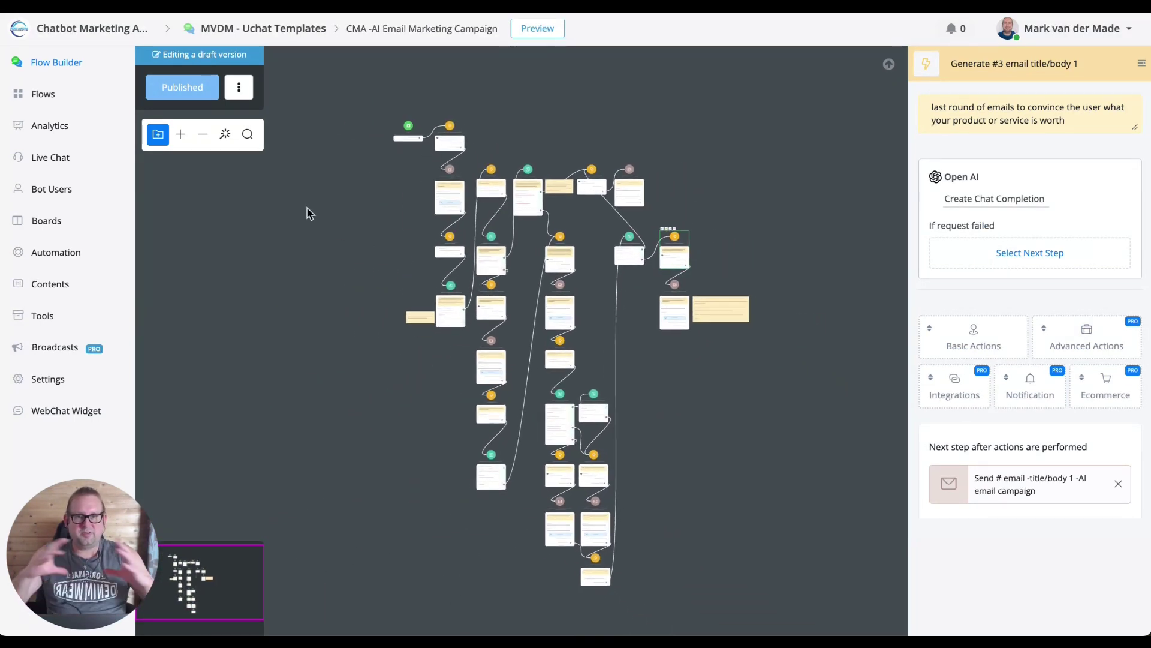